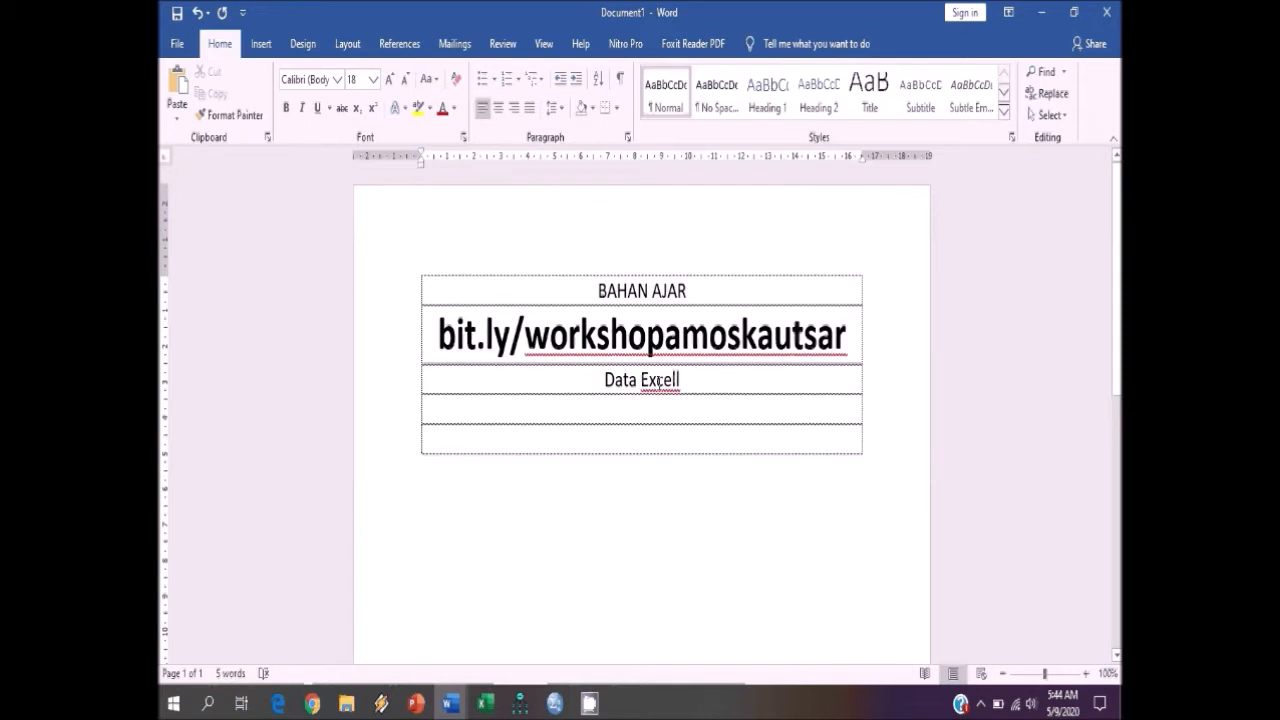
Step: Switch to the EXCEL RISET.xlsx workbook in Excel and review the X1 to X12 headers and the first row of responses
{"action": "left_click", "coordinate": [492, 700]}
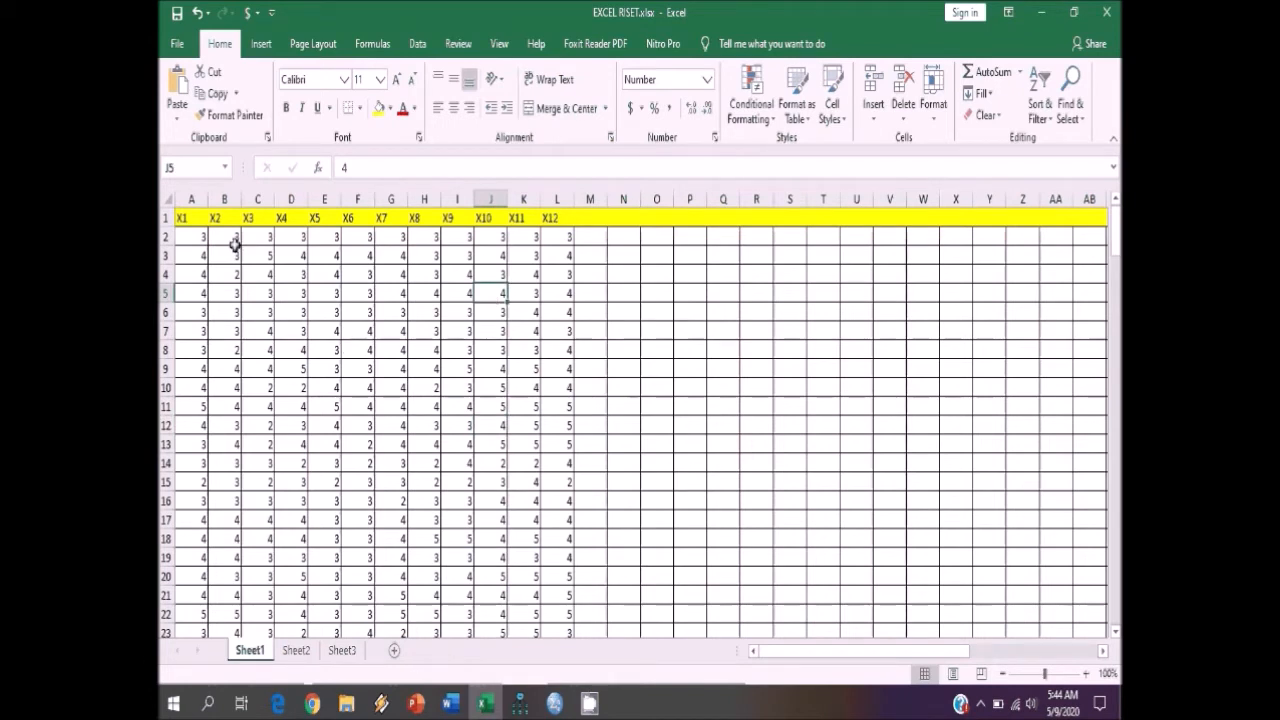
{"action": "left_click", "coordinate": [190, 220]}
{"action": "left_click", "coordinate": [557, 216]}
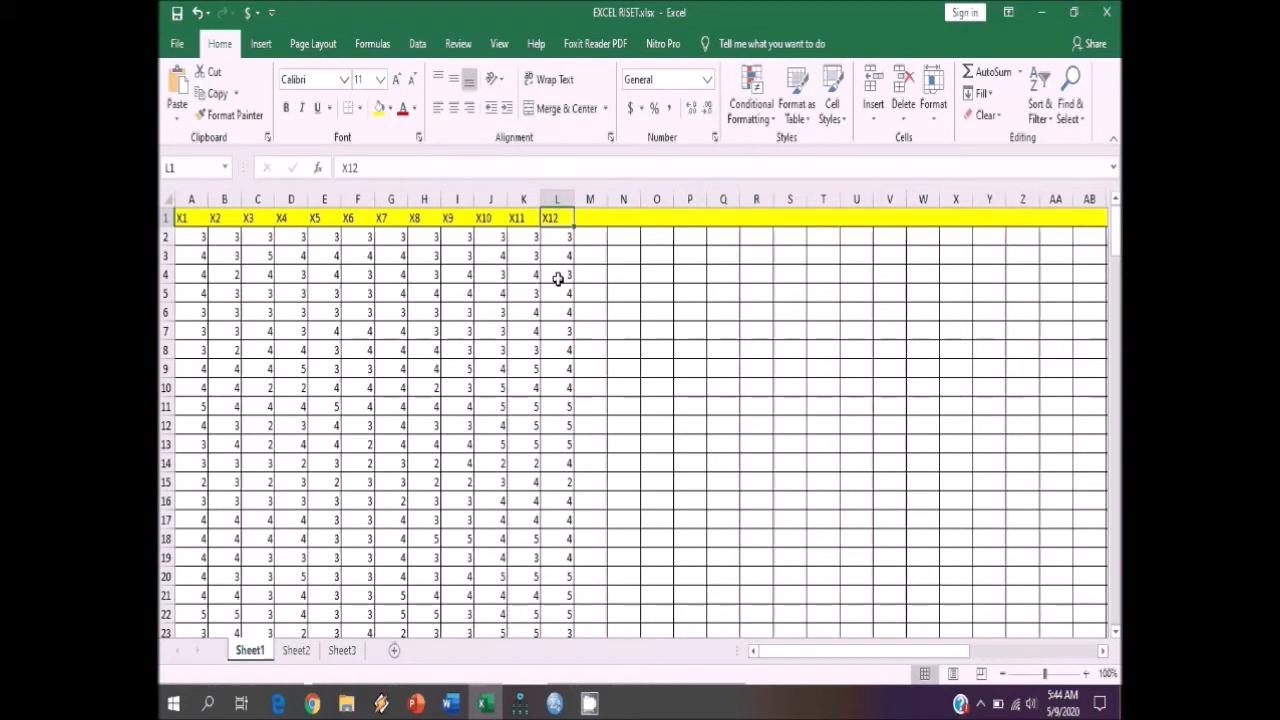
{"action": "left_click", "coordinate": [191, 238]}
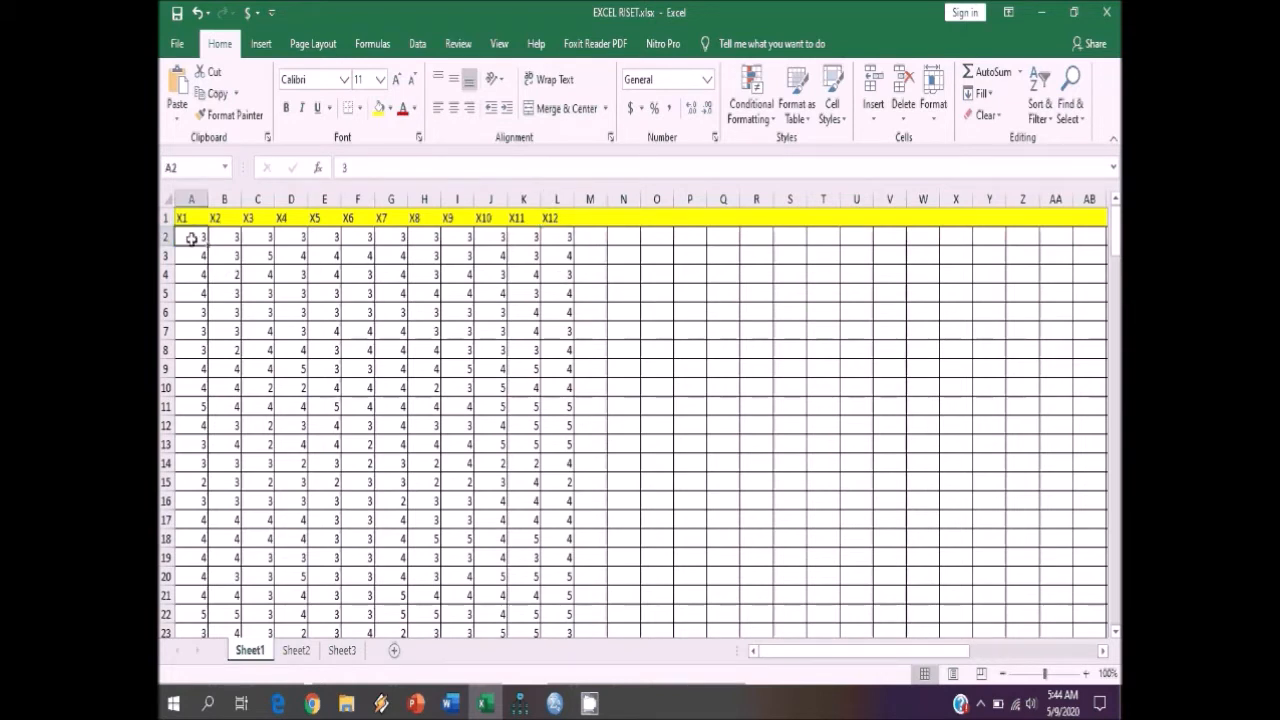
{"action": "left_click", "coordinate": [552, 241]}
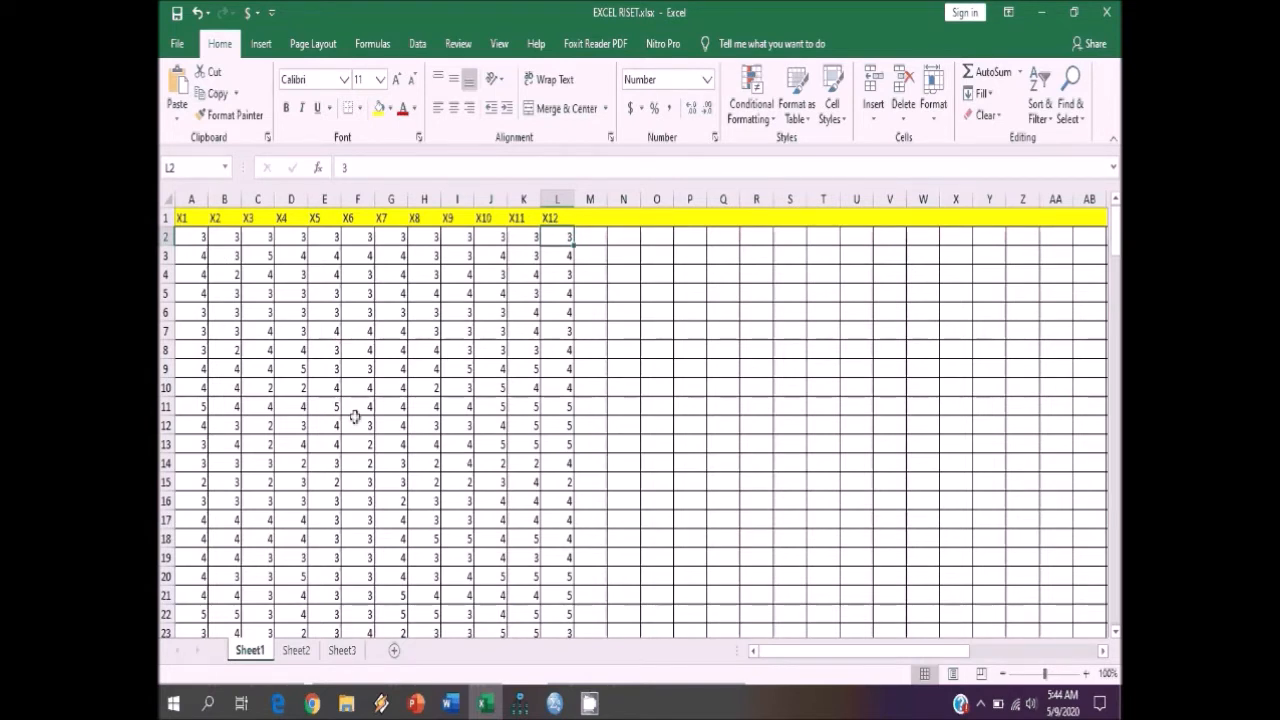
Step: Enter a sample respondent's name in P2 and a score of 3 in each cell of Q2:W2
{"action": "left_click", "coordinate": [681, 237]}
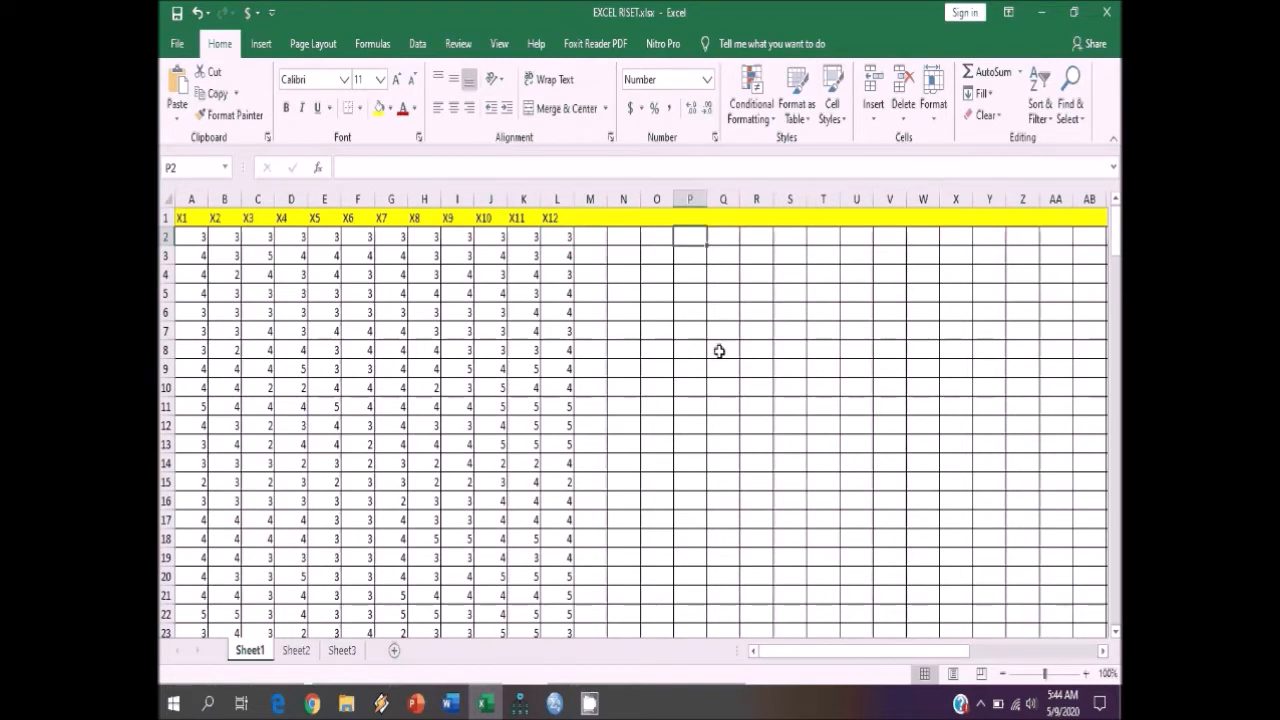
{"action": "type", "text": "SITI"}
{"action": "key", "text": "Tab"}
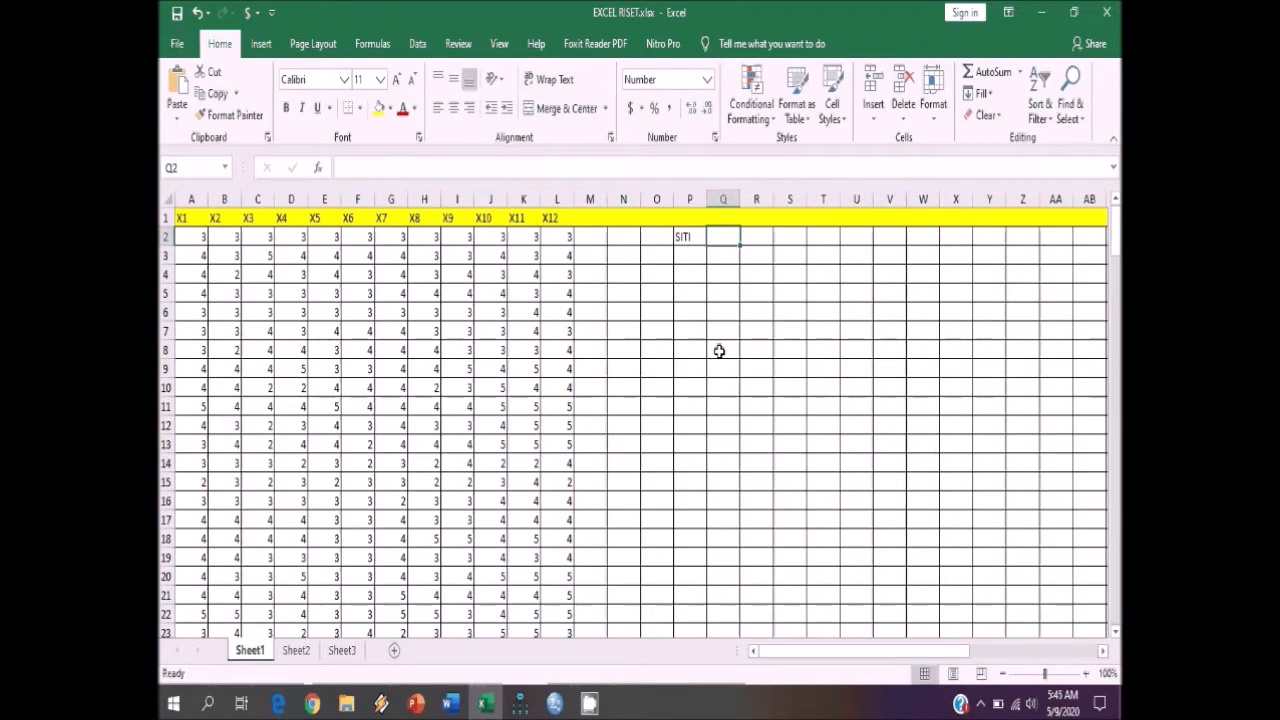
{"action": "type", "text": "3"}
{"action": "key", "text": "Tab"}
{"action": "type", "text": "3"}
{"action": "key", "text": "Tab"}
{"action": "type", "text": "3"}
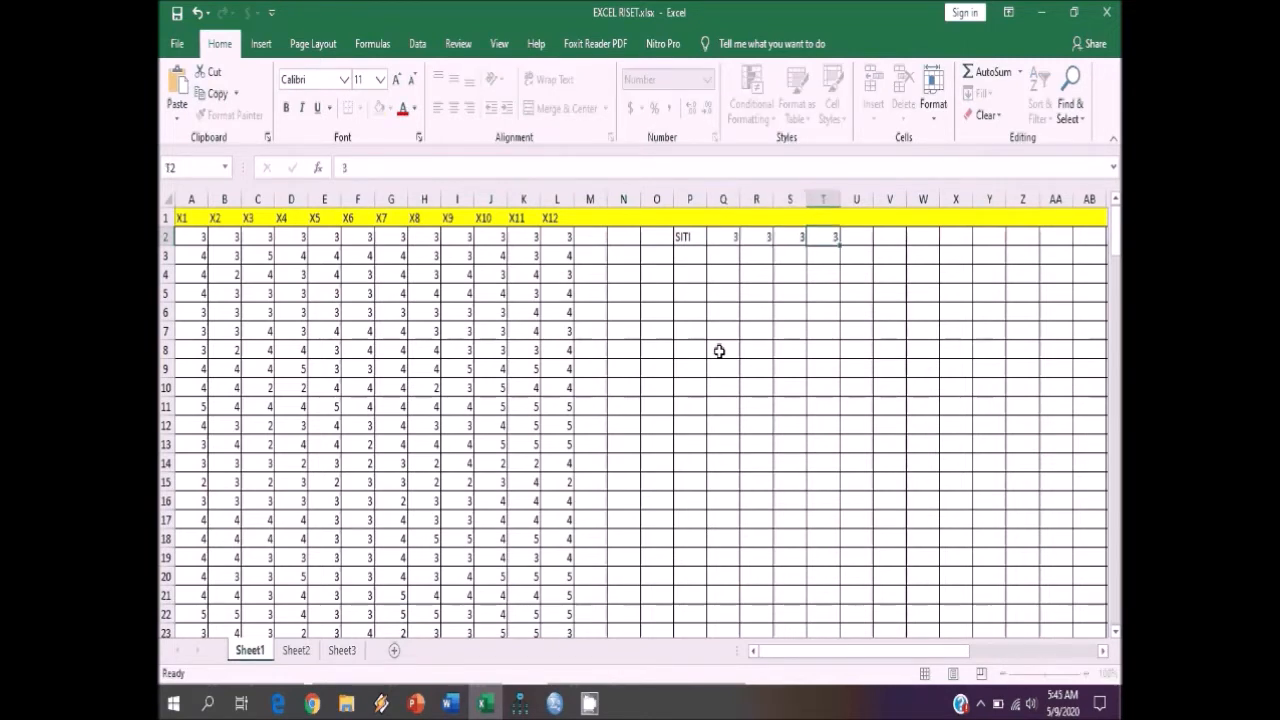
{"action": "key", "text": "Tab"}
{"action": "type", "text": "3"}
{"action": "key", "text": "Tab"}
{"action": "type", "text": "3\t3"}
{"action": "key", "text": "Tab"}
{"action": "type", "text": "3"}
{"action": "key", "text": "Tab"}
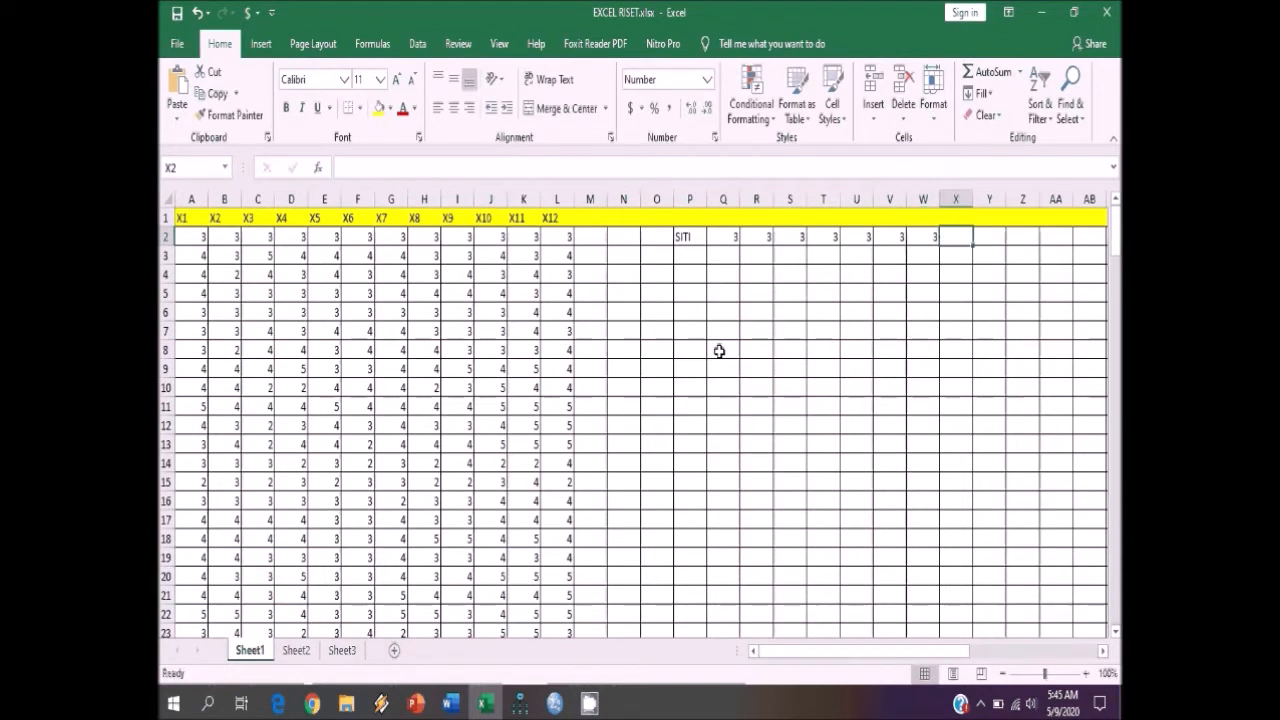
Step: Enter a second respondent's name in P3 and the scores 4, 3, 5, 4, 4, 4 in Q3:V3
{"action": "key", "text": "Return"}
{"action": "type", "text": "ADI"}
{"action": "key", "text": "Tab"}
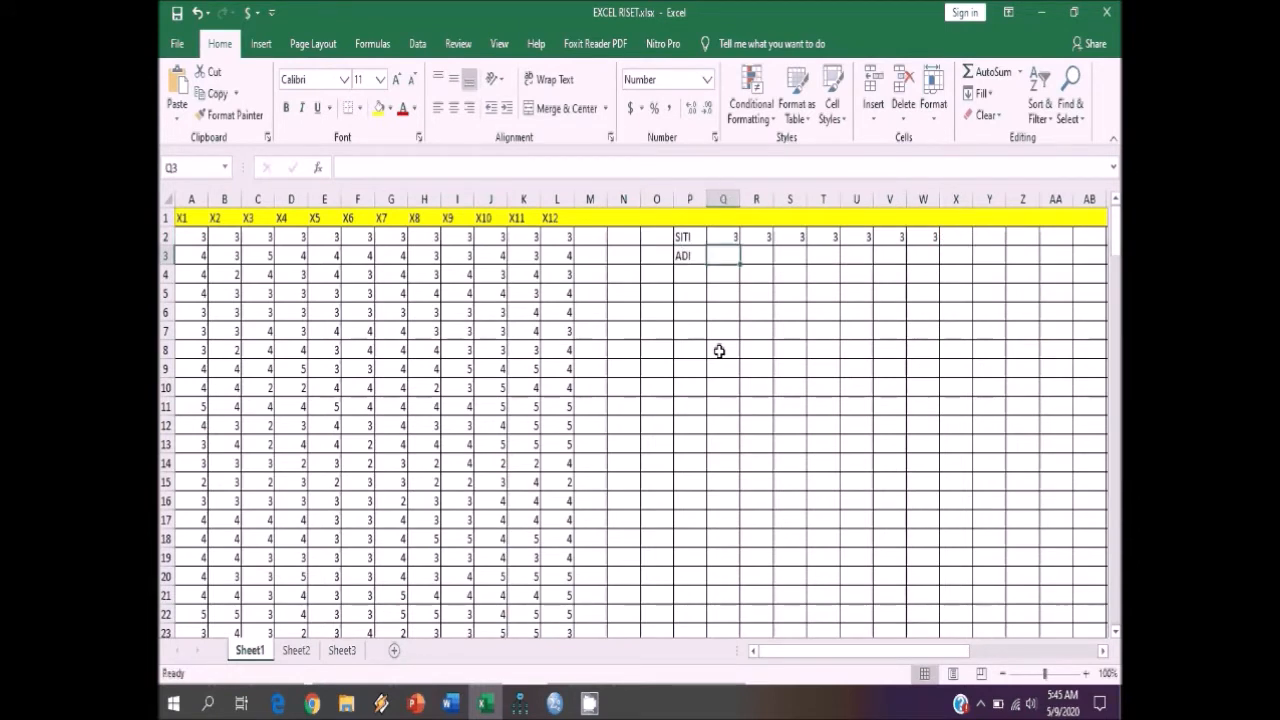
{"action": "type", "text": "4"}
{"action": "key", "text": "Tab"}
{"action": "type", "text": "3"}
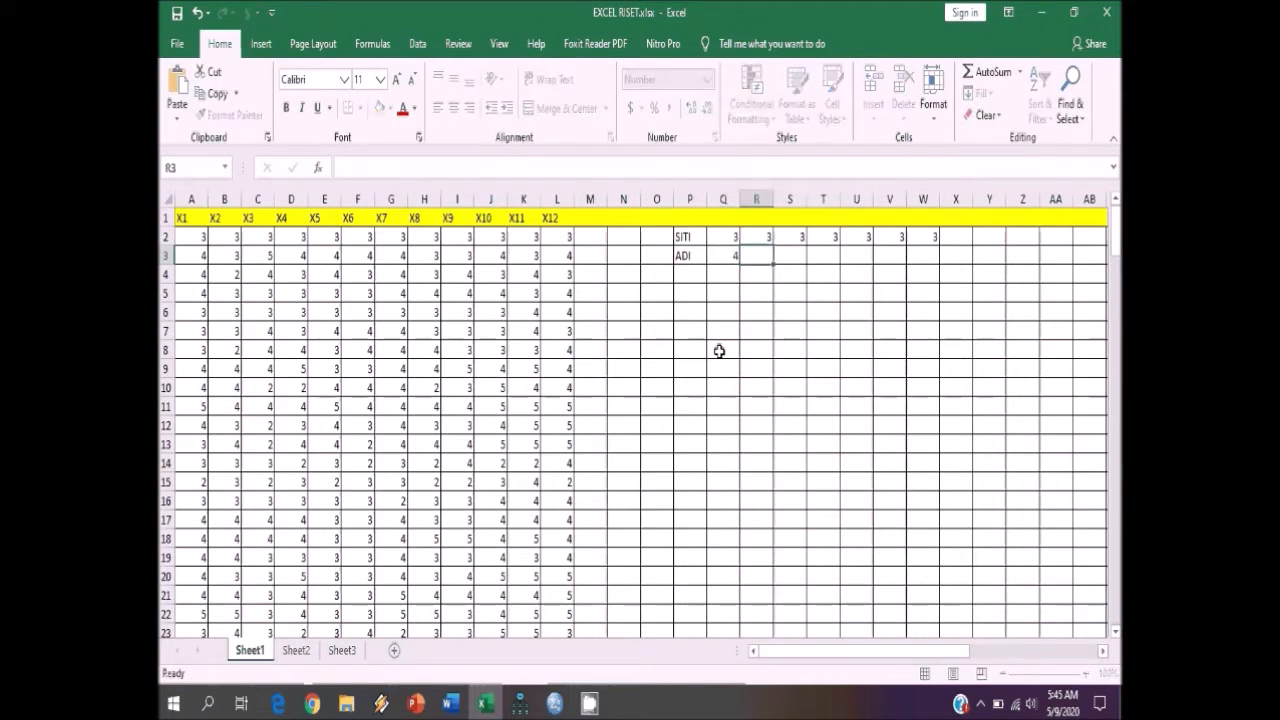
{"action": "key", "text": "Tab"}
{"action": "type", "text": "5"}
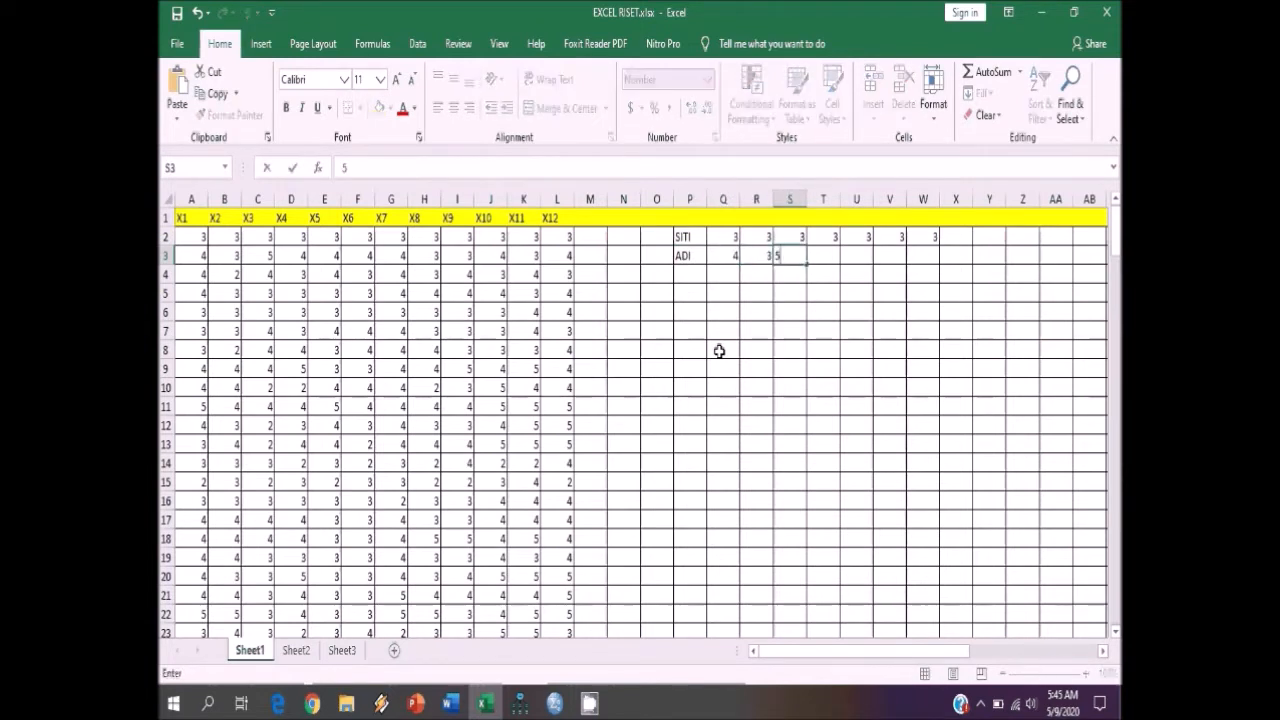
{"action": "key", "text": "Tab"}
{"action": "type", "text": "4"}
{"action": "key", "text": "Tab"}
{"action": "type", "text": "4"}
{"action": "key", "text": "Tab"}
{"action": "type", "text": "4"}
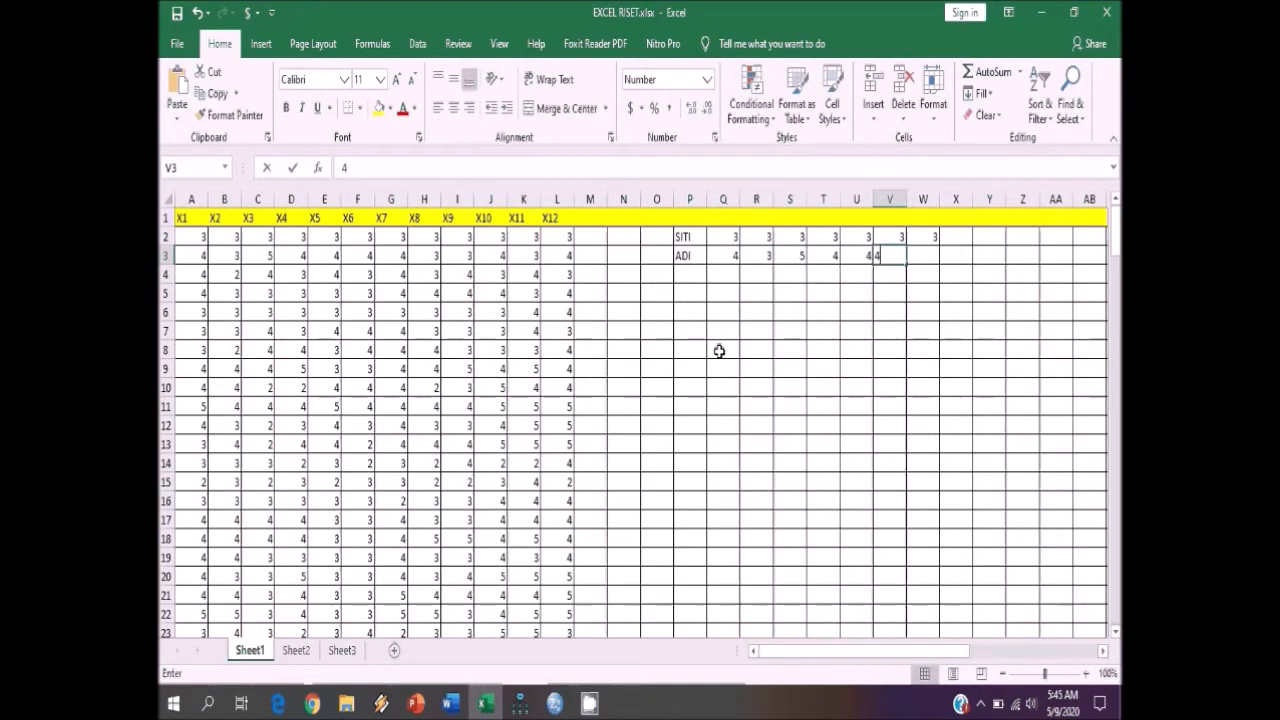
Step: Clear the sample respondent entries from P2:W3
{"action": "left_click", "coordinate": [803, 334]}
{"action": "left_click_drag", "start_coordinate": [686, 236], "coordinate": [934, 260]}
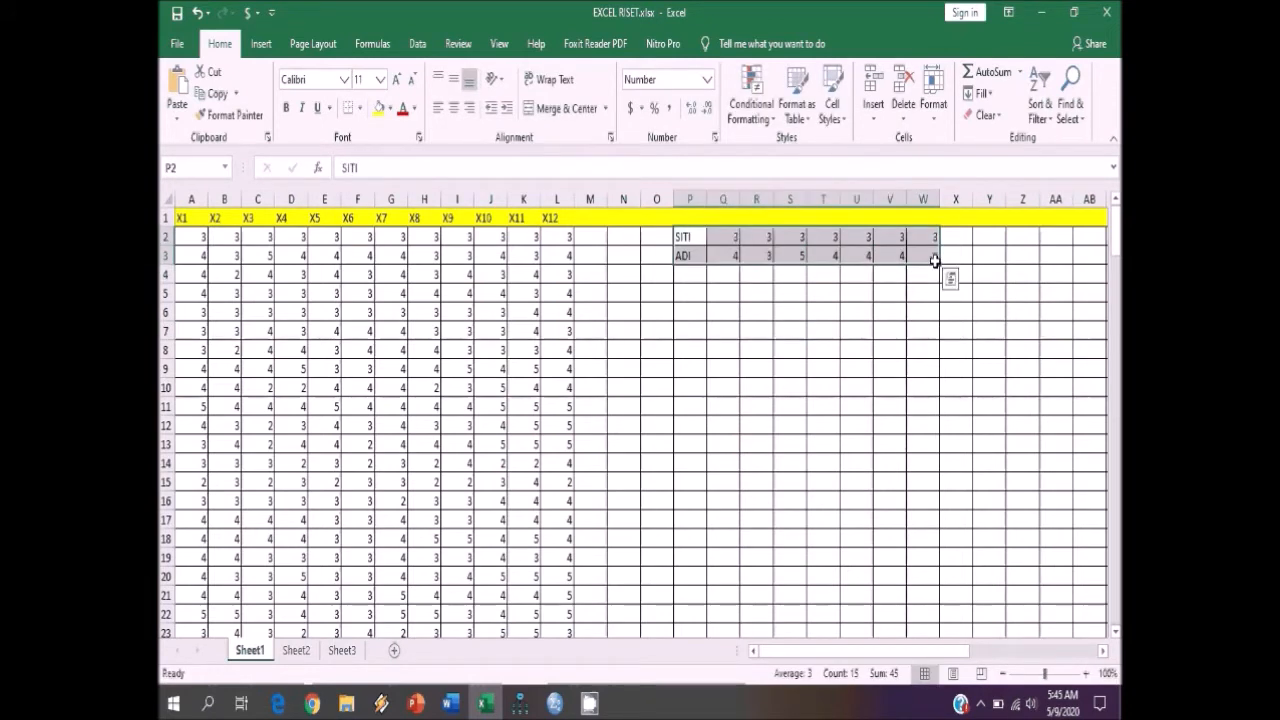
{"action": "key", "text": "Delete"}
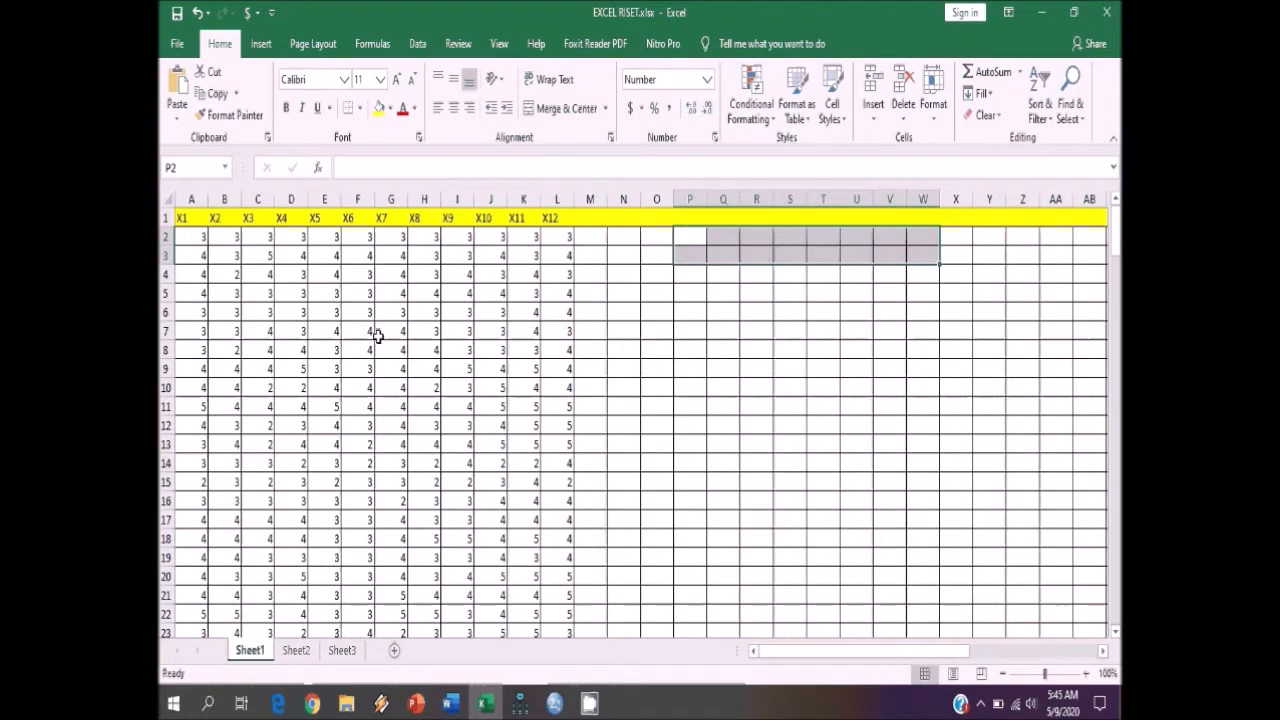
Step: Examine all the response rows down to the last record in row 178 and return to the header row
{"action": "left_click", "coordinate": [424, 387]}
{"action": "scroll", "coordinate": [423, 466], "scroll_direction": "down", "scroll_amount": 3}
{"action": "scroll", "coordinate": [424, 473], "scroll_direction": "down", "scroll_amount": 17}
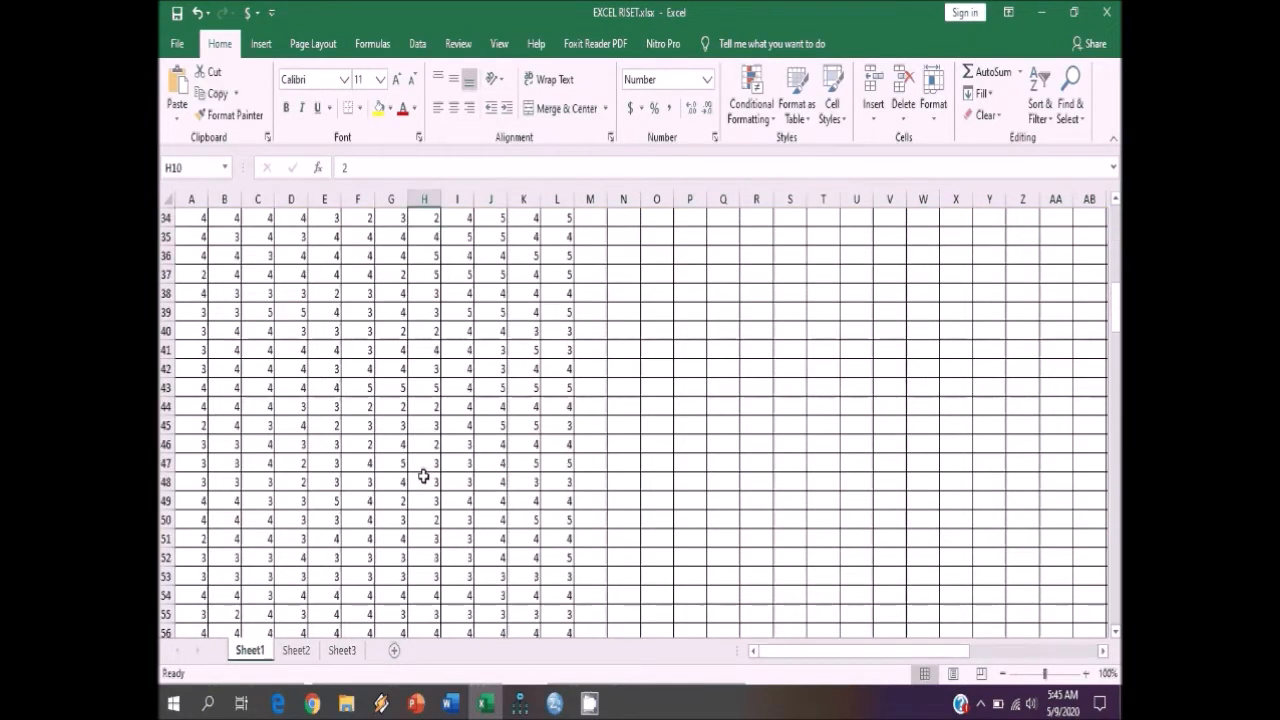
{"action": "scroll", "coordinate": [424, 476], "scroll_direction": "down", "scroll_amount": 20}
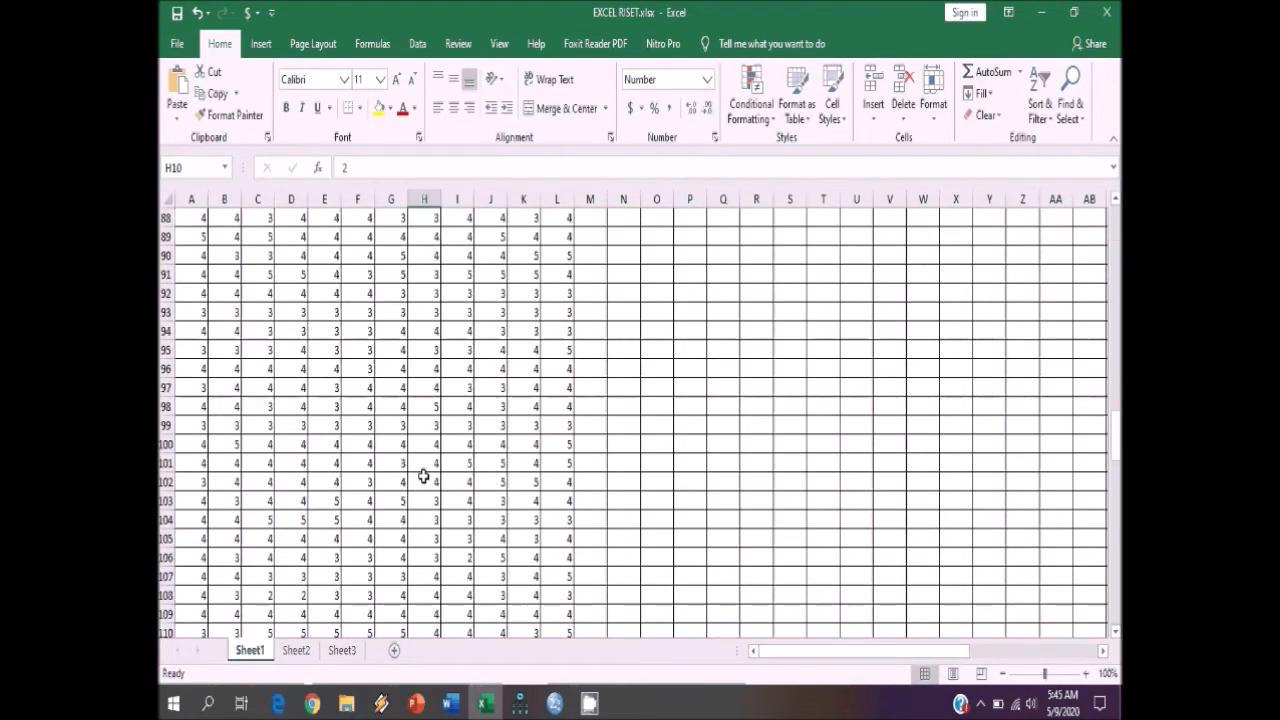
{"action": "scroll", "coordinate": [420, 484], "scroll_direction": "down", "scroll_amount": 15}
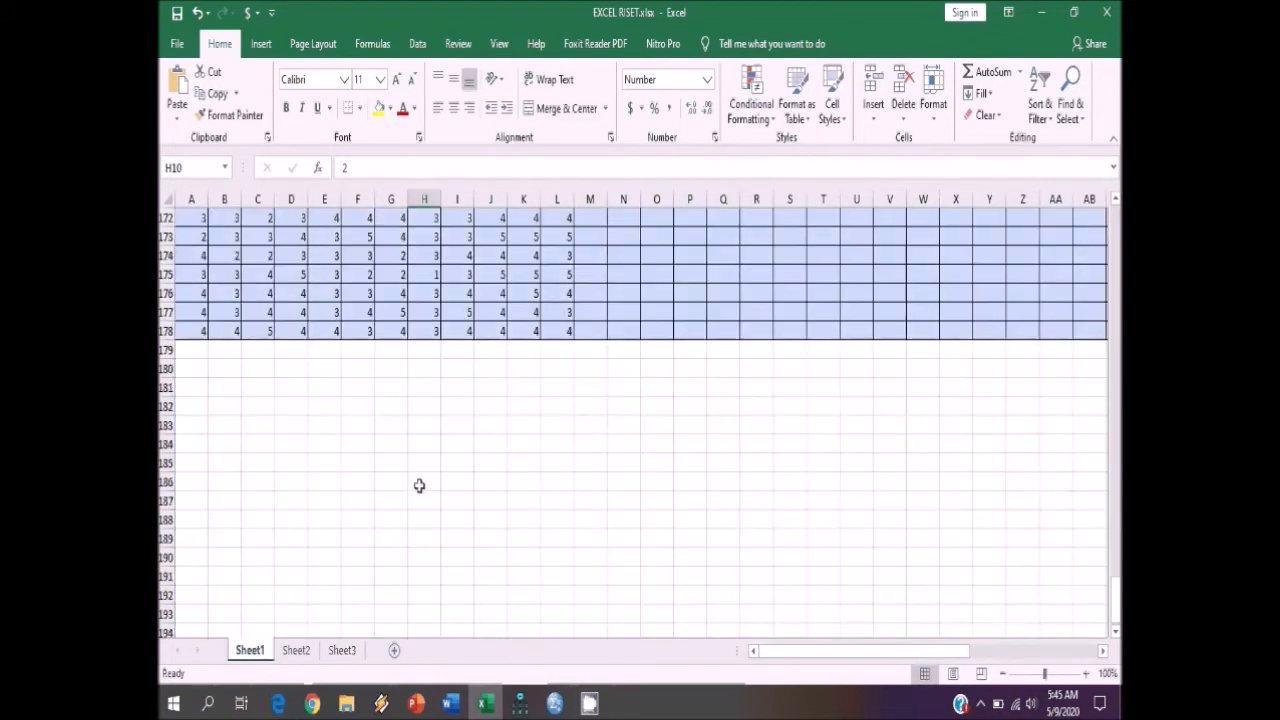
{"action": "left_click", "coordinate": [190, 333]}
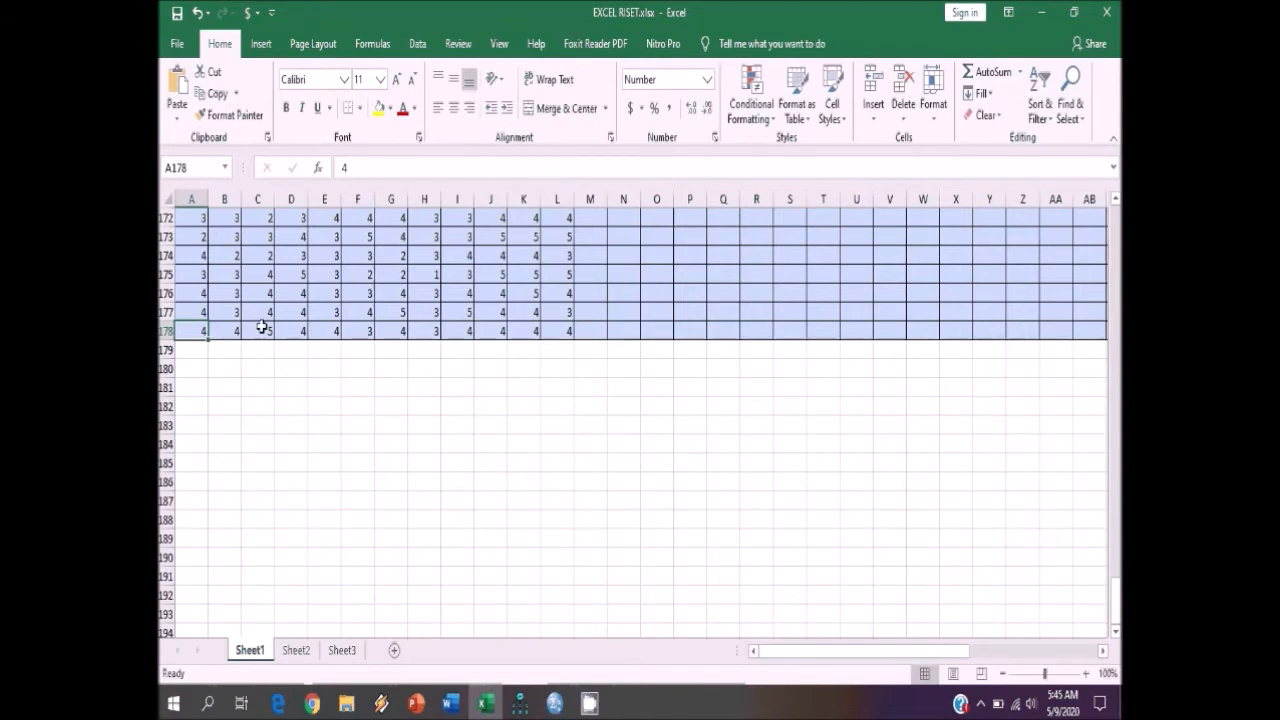
{"action": "scroll", "coordinate": [260, 322], "scroll_direction": "up", "scroll_amount": 13}
{"action": "scroll", "coordinate": [266, 313], "scroll_direction": "up", "scroll_amount": 20}
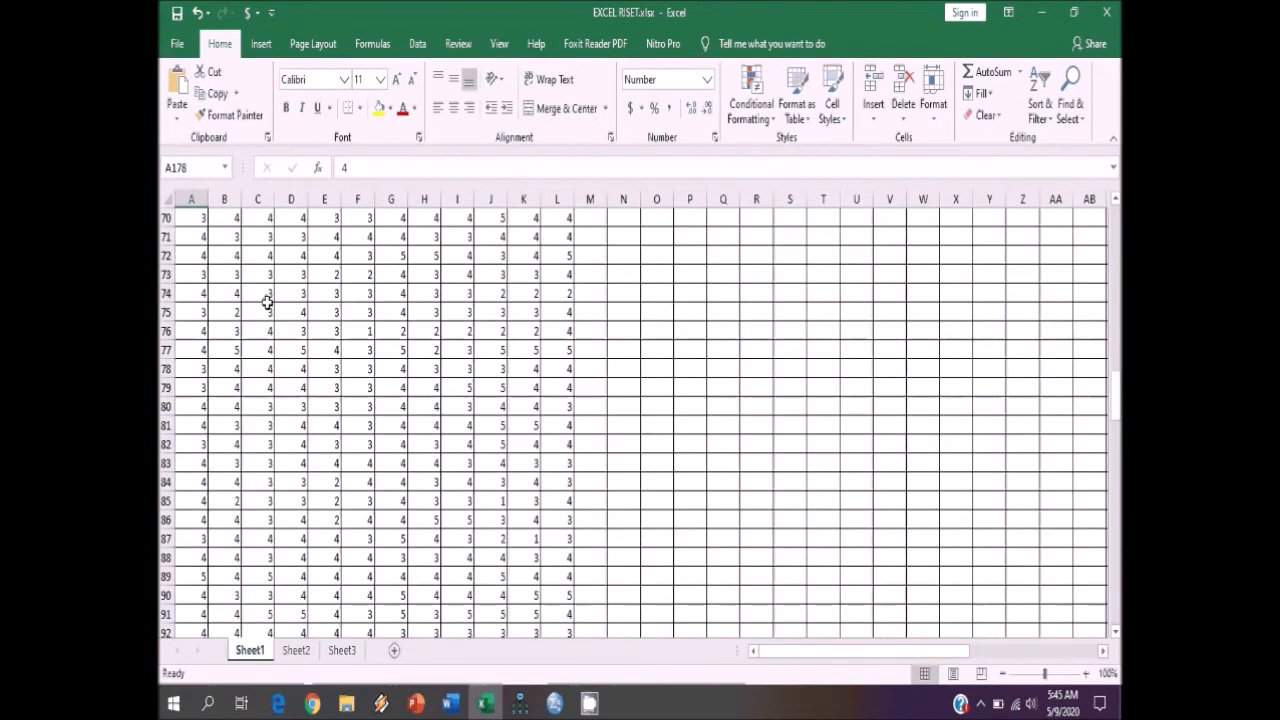
{"action": "scroll", "coordinate": [274, 405], "scroll_direction": "down", "scroll_amount": 20}
{"action": "scroll", "coordinate": [276, 406], "scroll_direction": "down", "scroll_amount": 19}
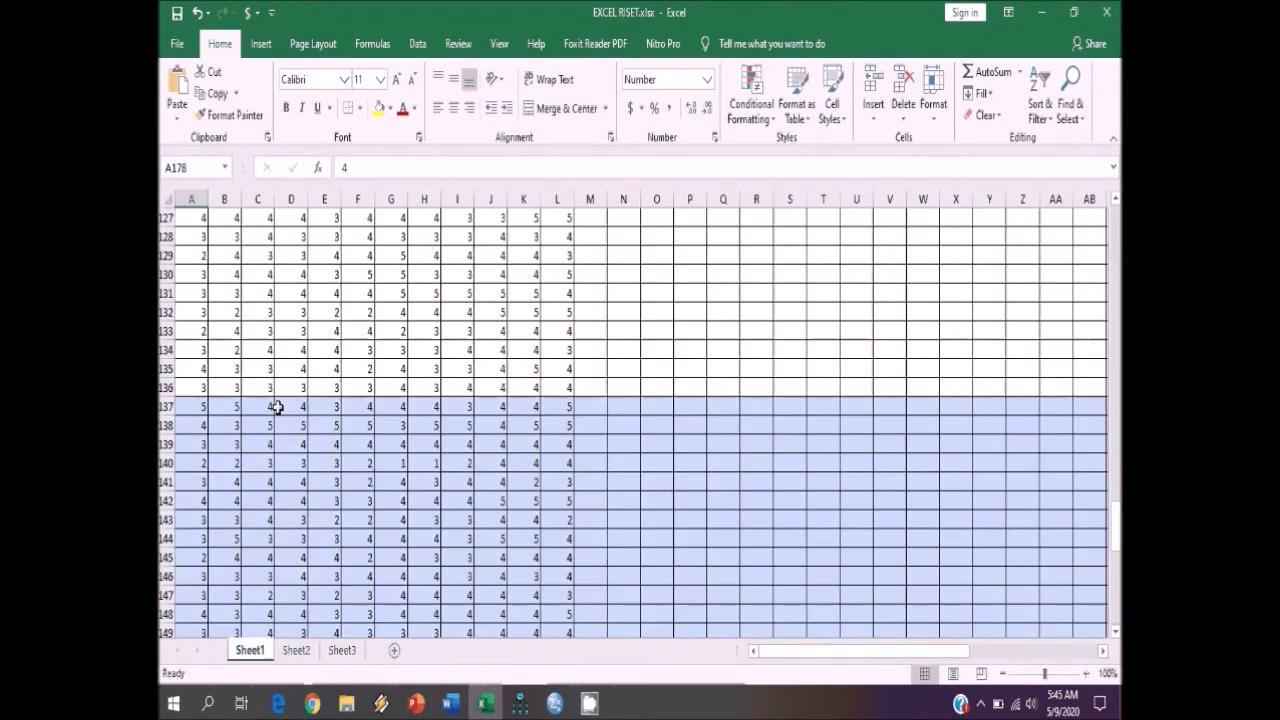
{"action": "scroll", "coordinate": [276, 408], "scroll_direction": "down", "scroll_amount": 12}
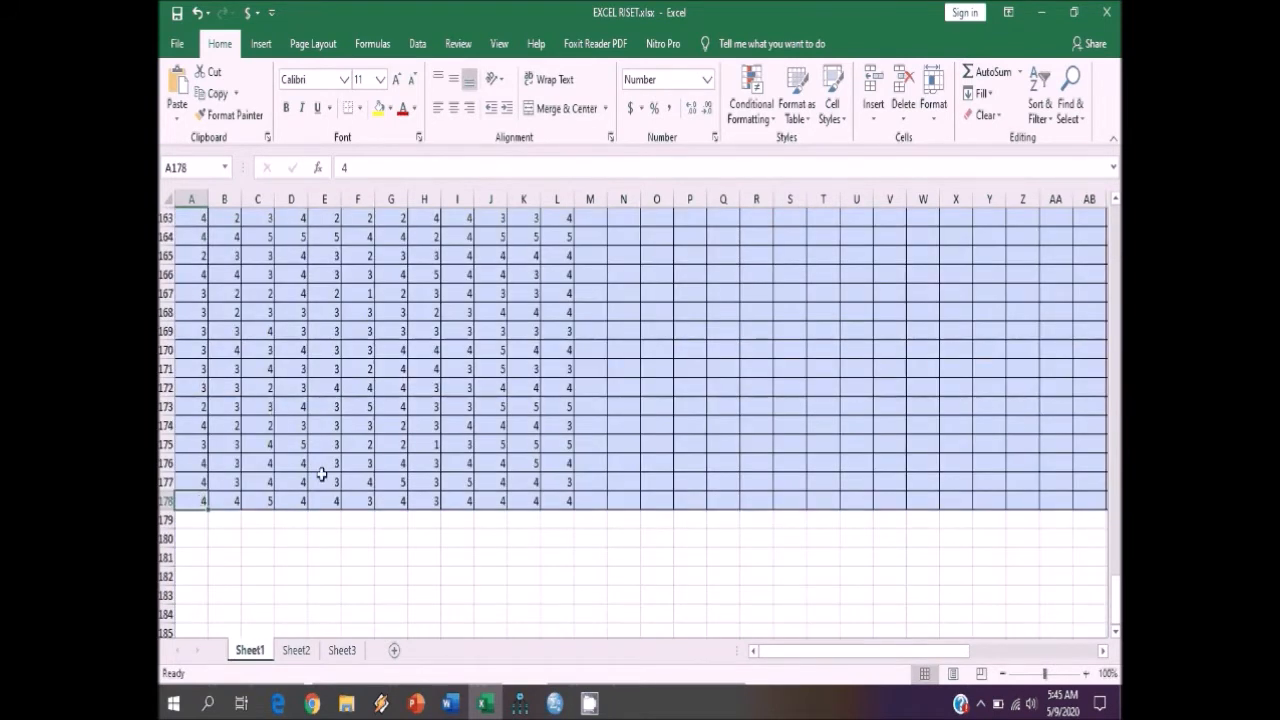
{"action": "scroll", "coordinate": [322, 474], "scroll_direction": "up", "scroll_amount": 20}
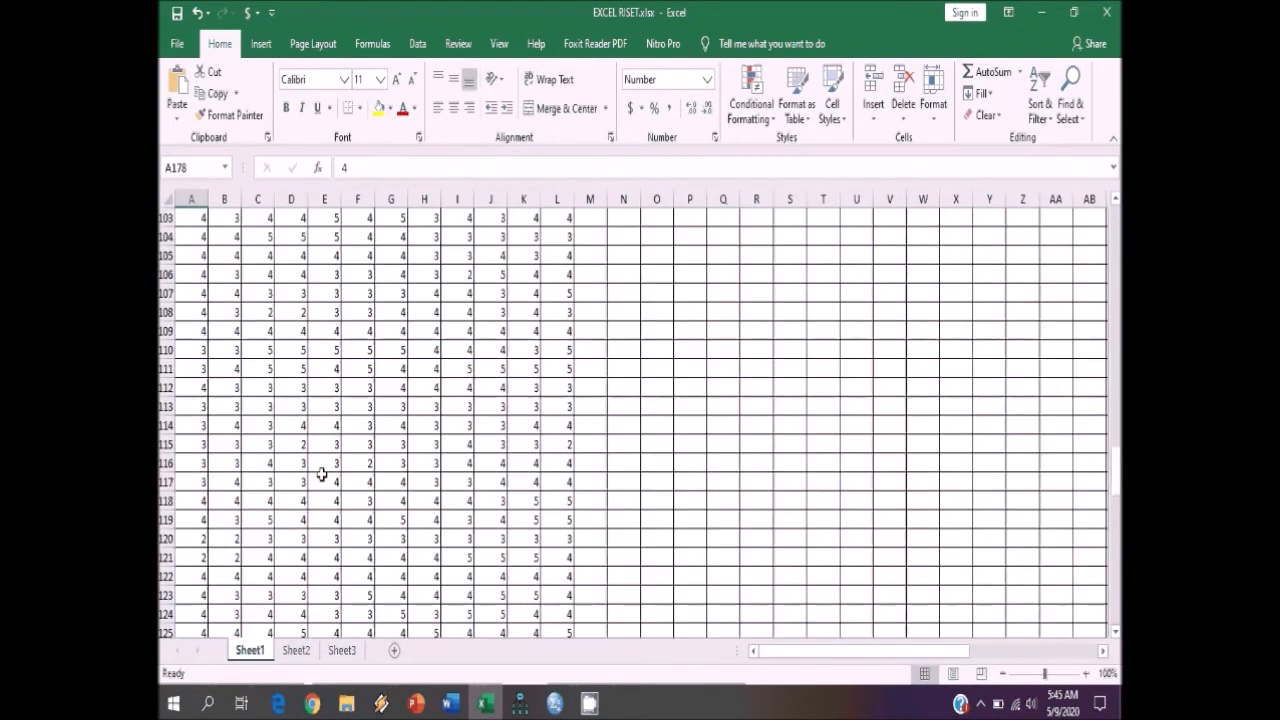
{"action": "scroll", "coordinate": [322, 474], "scroll_direction": "up", "scroll_amount": 17}
{"action": "scroll", "coordinate": [322, 474], "scroll_direction": "up", "scroll_amount": 12}
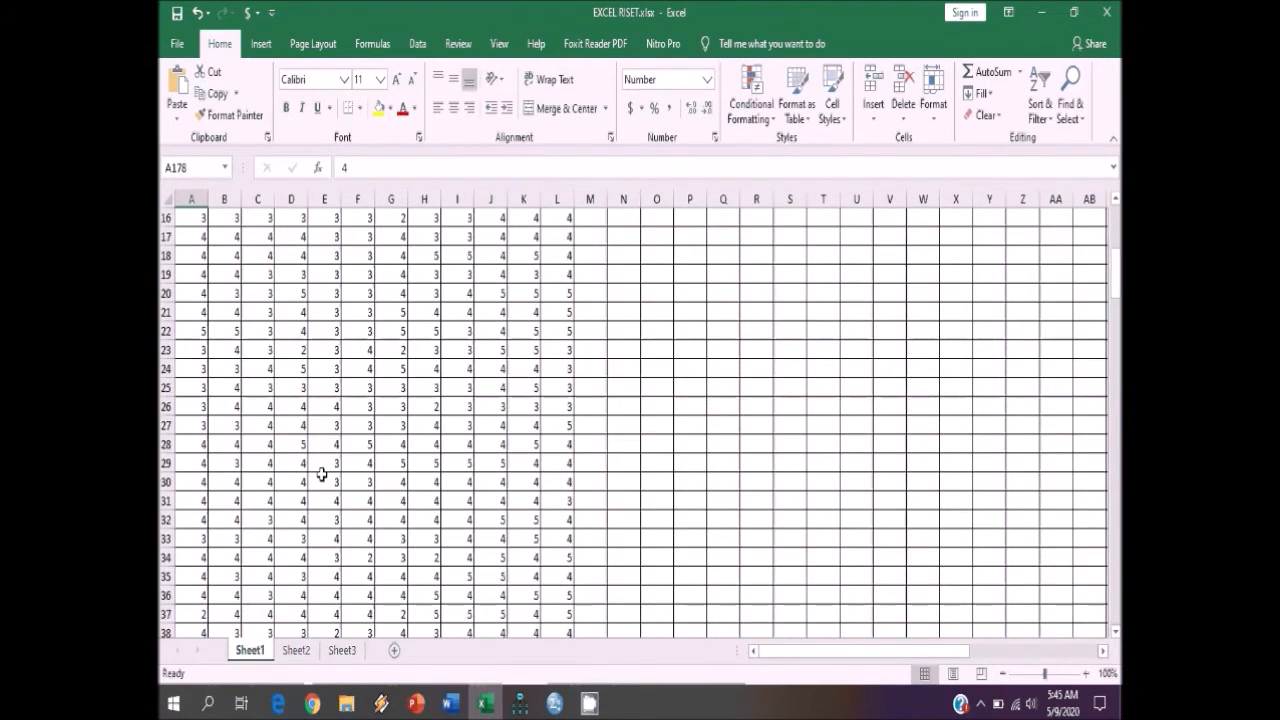
{"action": "scroll", "coordinate": [322, 474], "scroll_direction": "up", "scroll_amount": 5}
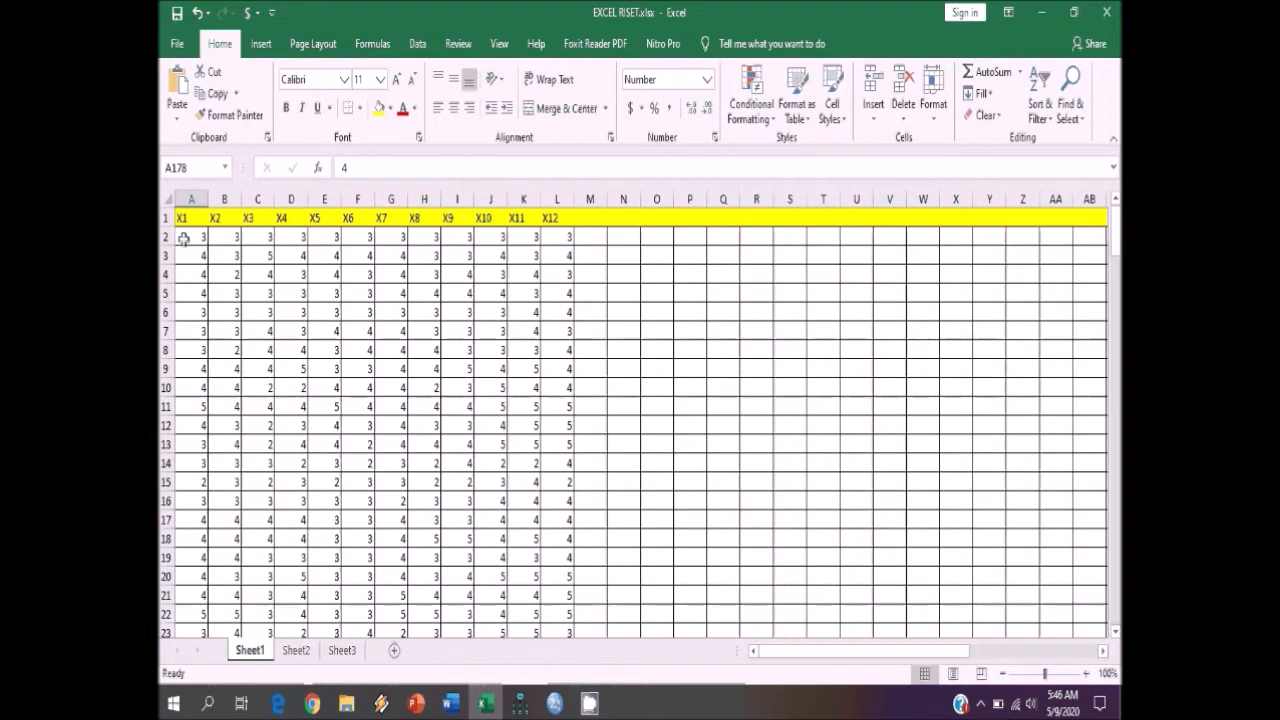
Step: Copy the responses in A2:L178 and paste them into the empty SPSS data set starting at row 1 of the first column
{"action": "left_click_drag", "start_coordinate": [183, 238], "coordinate": [560, 590]}
{"action": "key", "text": "ctrl+c"}
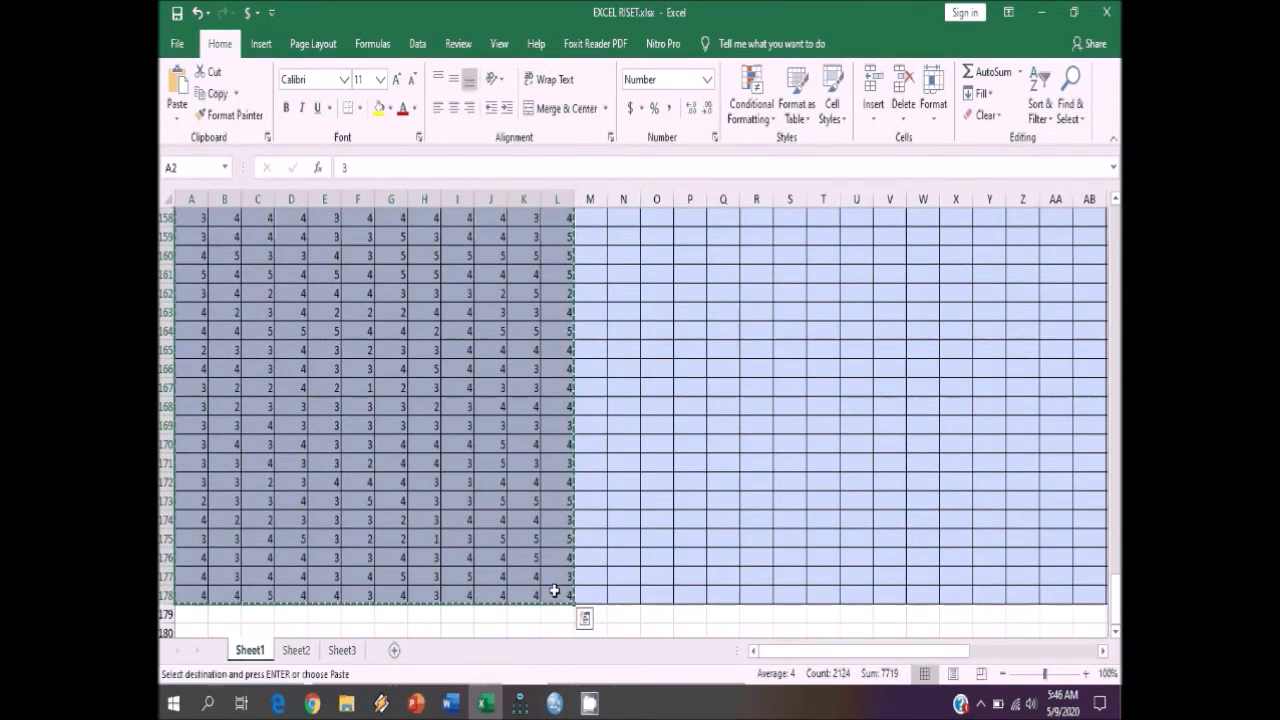
{"action": "left_click", "coordinate": [554, 708]}
{"action": "left_click", "coordinate": [630, 625]}
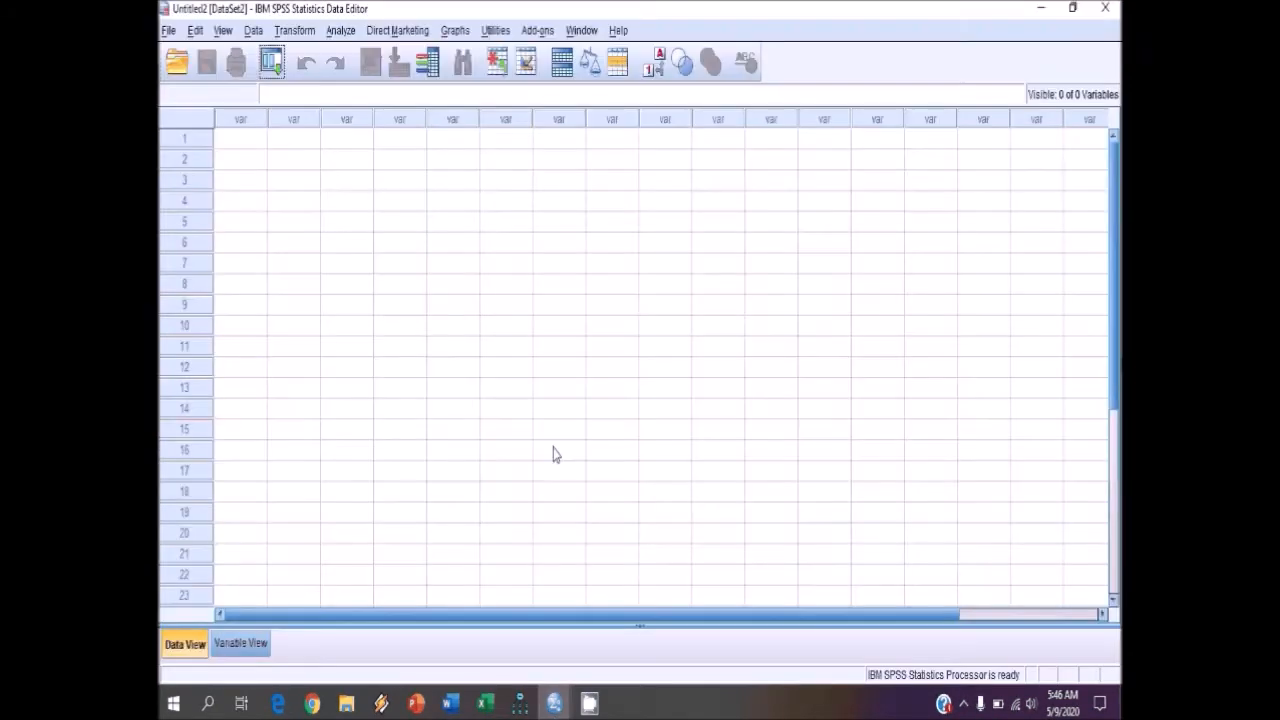
{"action": "right_click", "coordinate": [250, 151]}
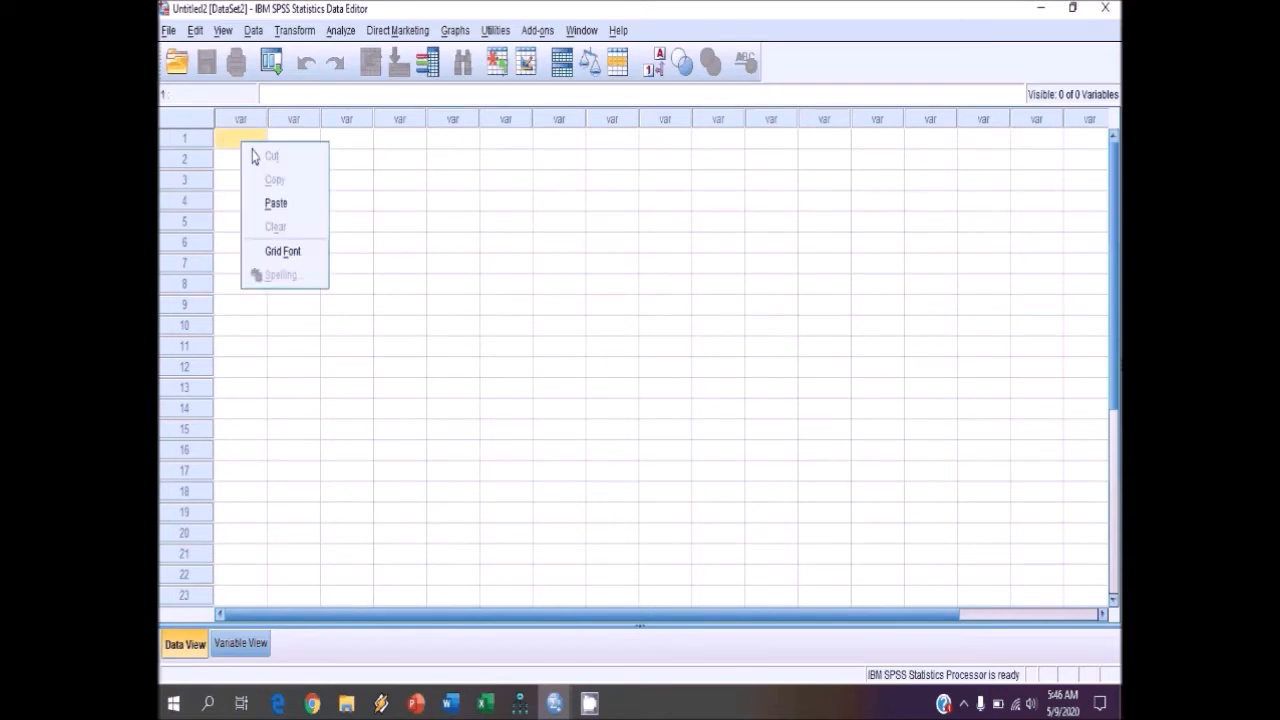
{"action": "left_click", "coordinate": [276, 203]}
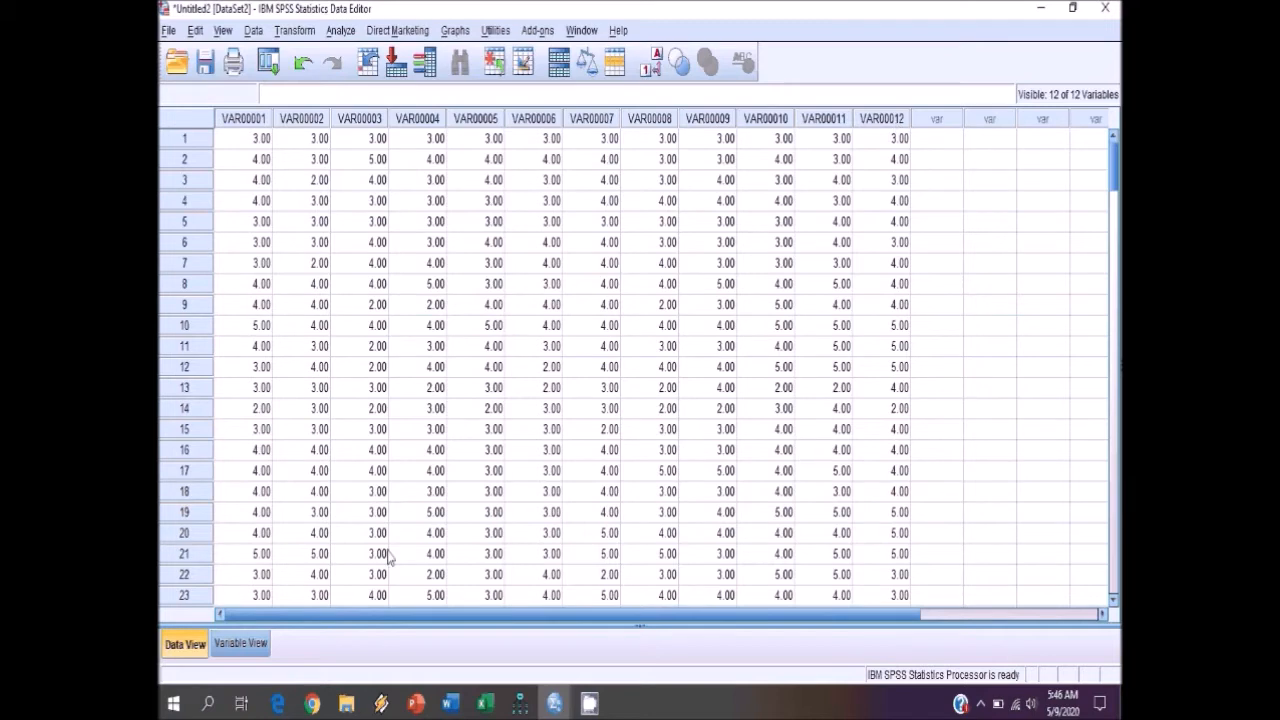
Step: Rename the first variable, VAR00001, to X1 and set its measurement level to Ordinal
{"action": "left_click", "coordinate": [241, 644]}
{"action": "left_click", "coordinate": [240, 115]}
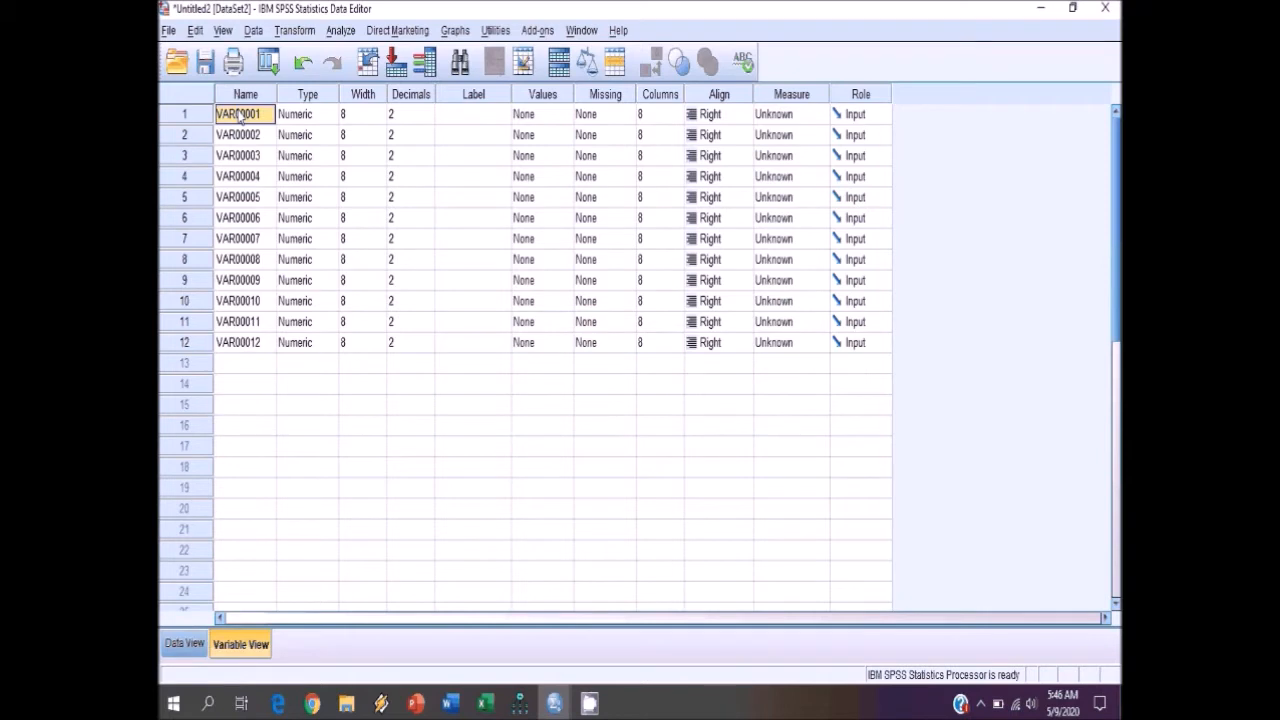
{"action": "type", "text": "X1"}
{"action": "key", "text": "Tab"}
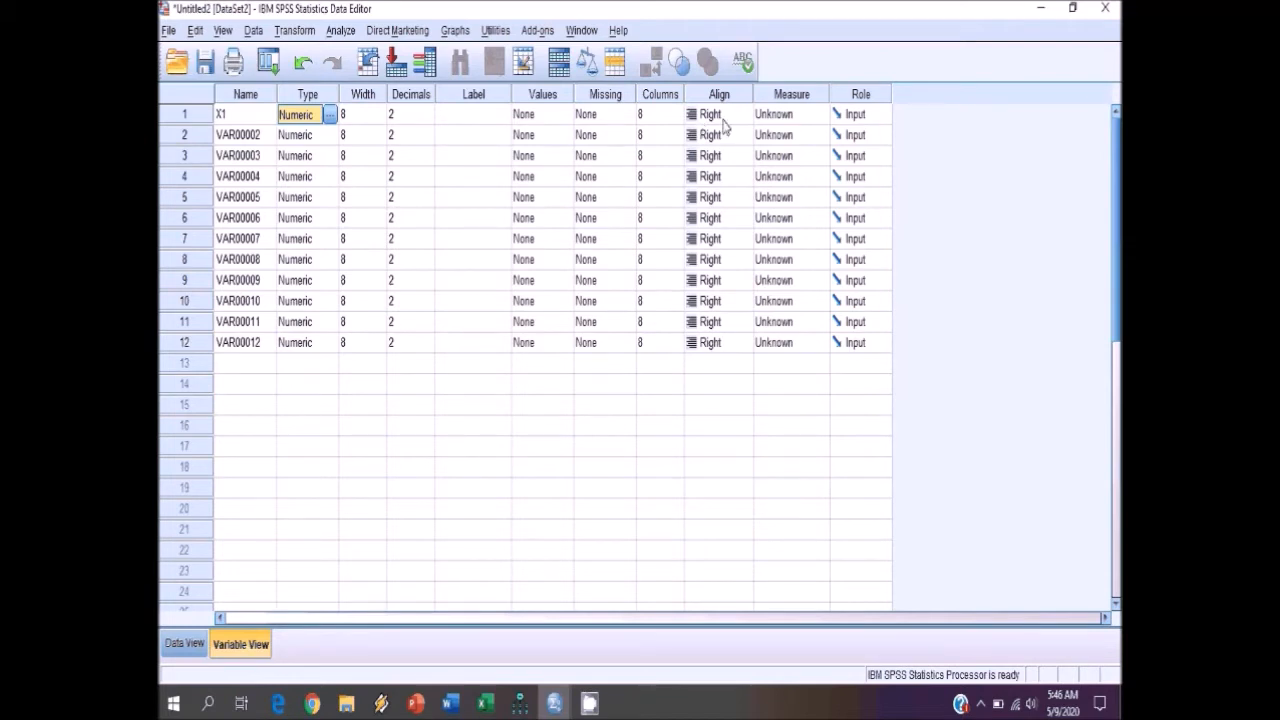
{"action": "left_click", "coordinate": [785, 116]}
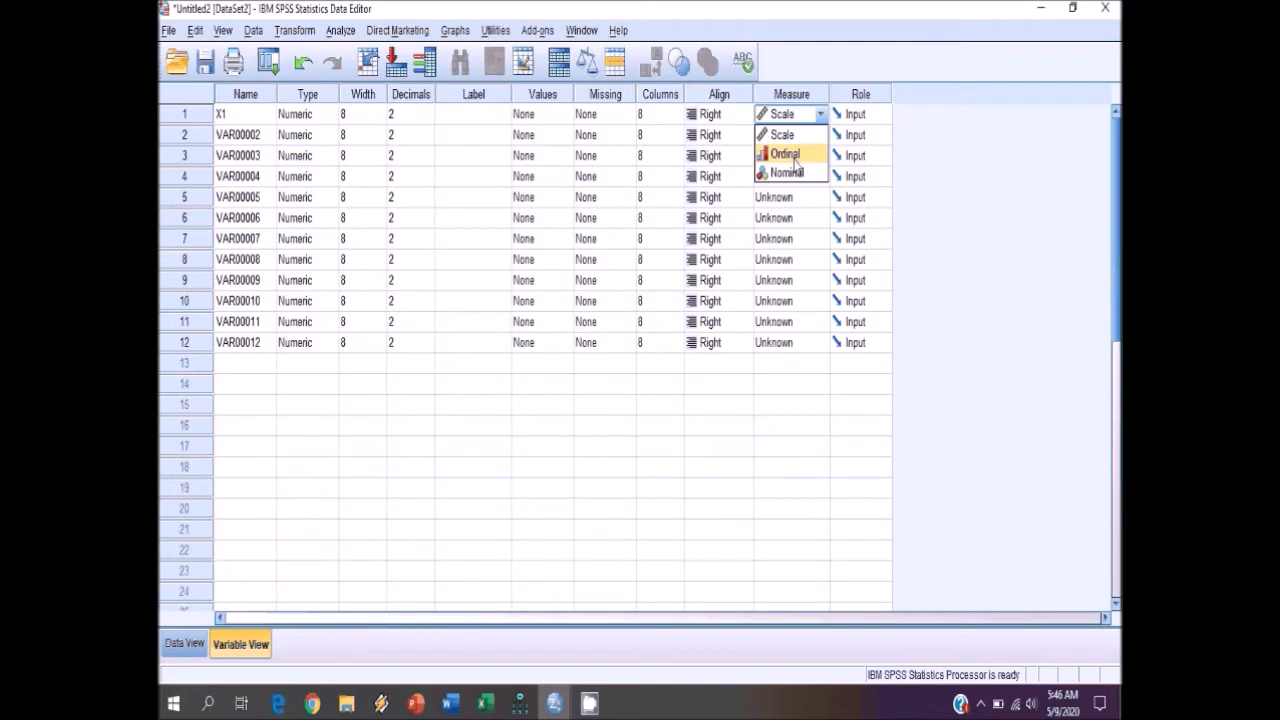
{"action": "left_click", "coordinate": [785, 155]}
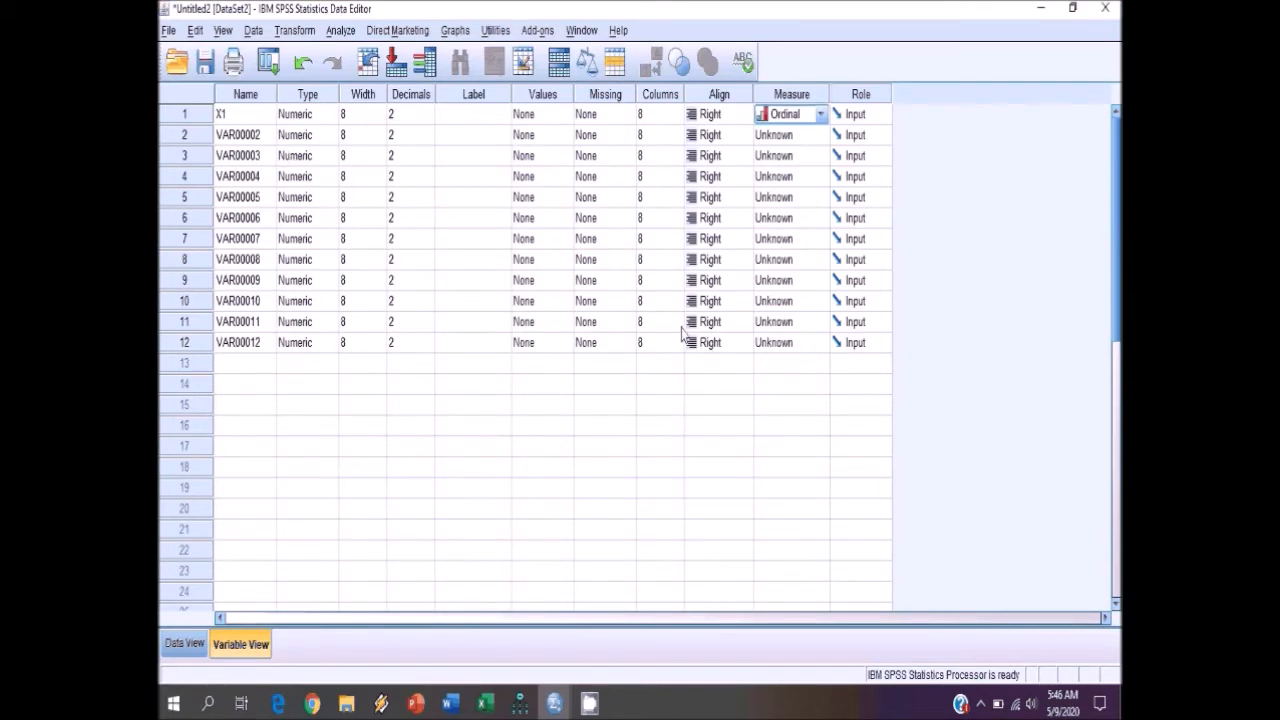
Step: Switch to the DATA SAMPEL PRIMER.sav data set and review its variable definitions
{"action": "key", "text": "alt+Tab"}
{"action": "left_click", "coordinate": [555, 703]}
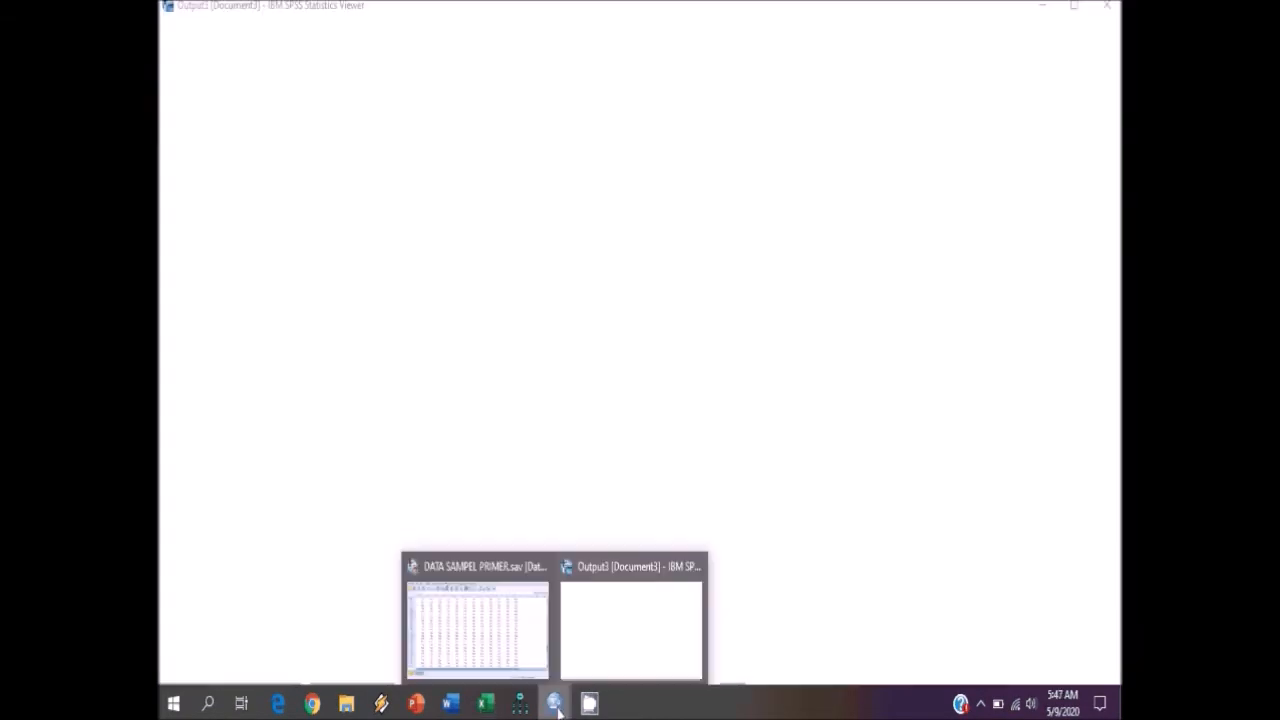
{"action": "left_click", "coordinate": [476, 625]}
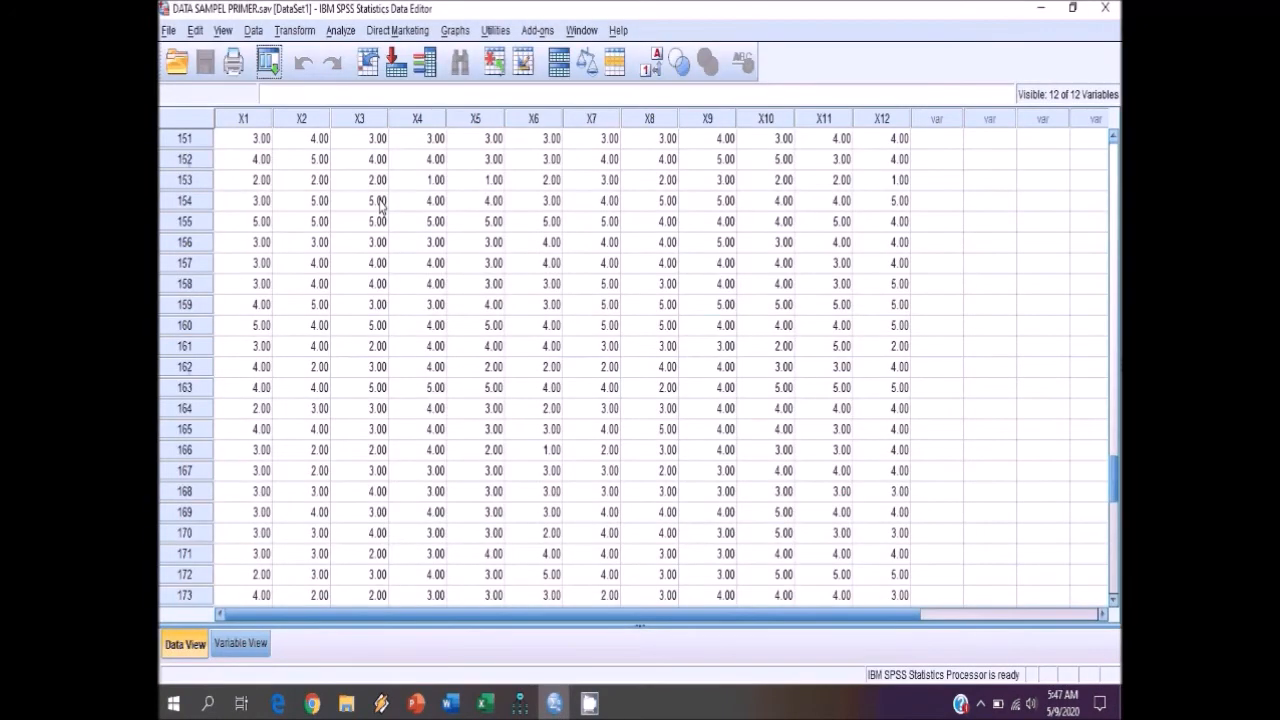
{"action": "left_click", "coordinate": [229, 648]}
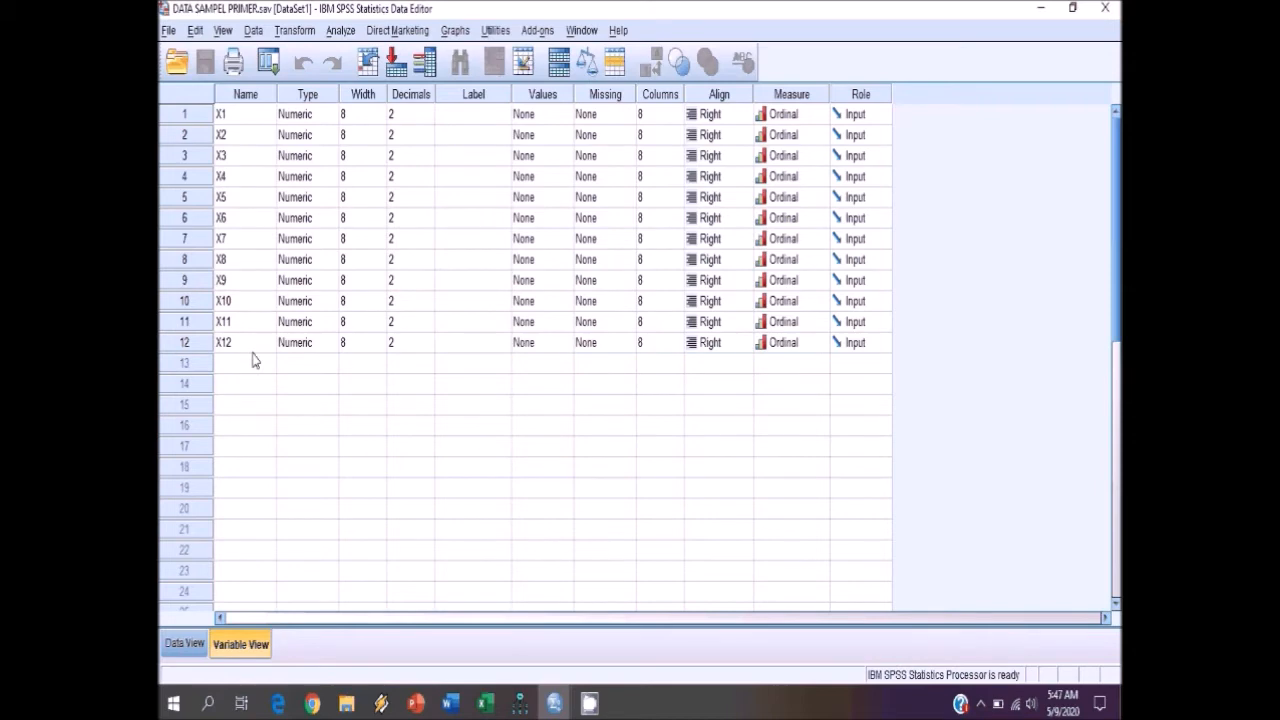
Step: Review the response values in the data set and save it as DATA SAMPEL PRIMER.sav in the APLIKOM KONSENTRASI folder
{"action": "left_click", "coordinate": [184, 645]}
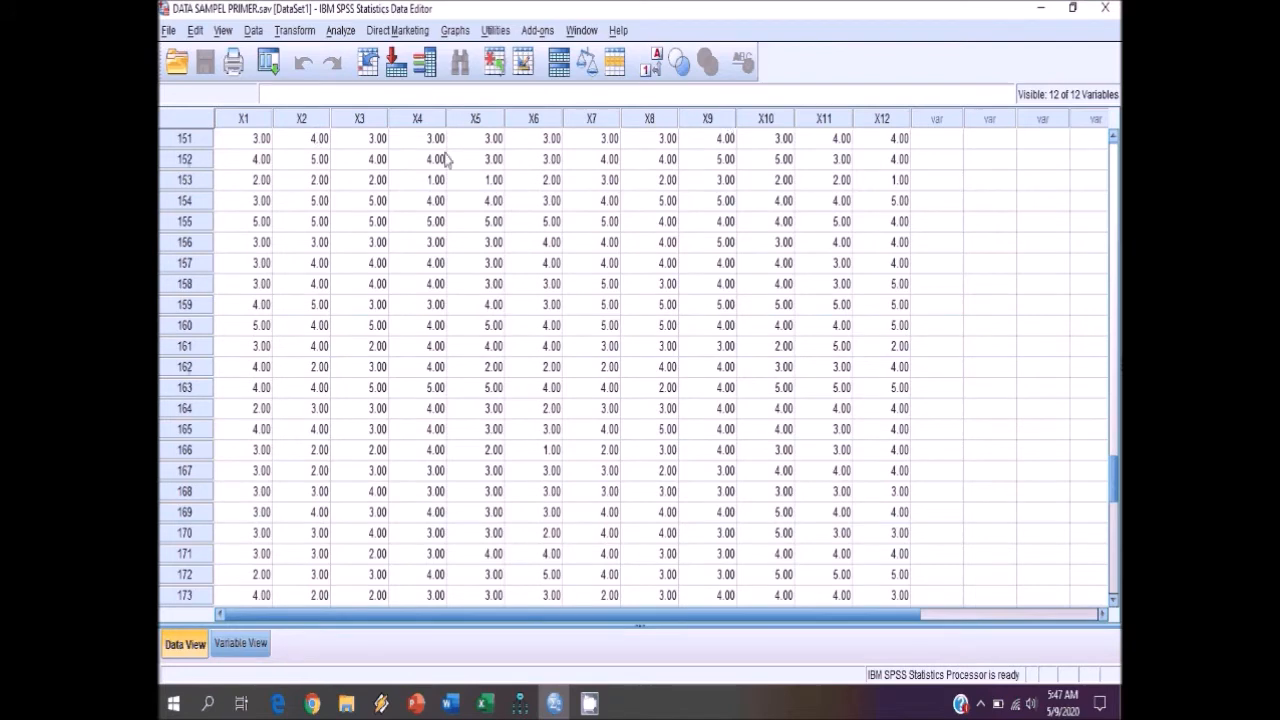
{"action": "scroll", "coordinate": [323, 310], "scroll_direction": "up", "scroll_amount": 10}
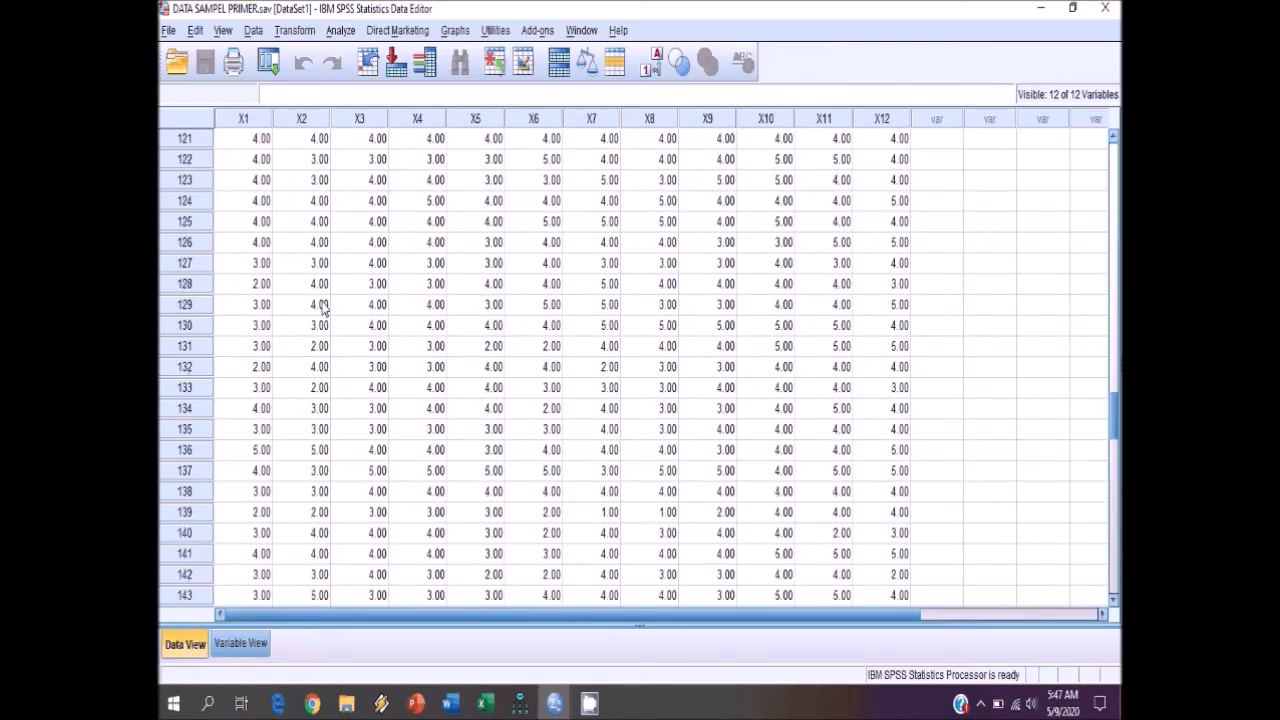
{"action": "scroll", "coordinate": [323, 310], "scroll_direction": "up", "scroll_amount": 13}
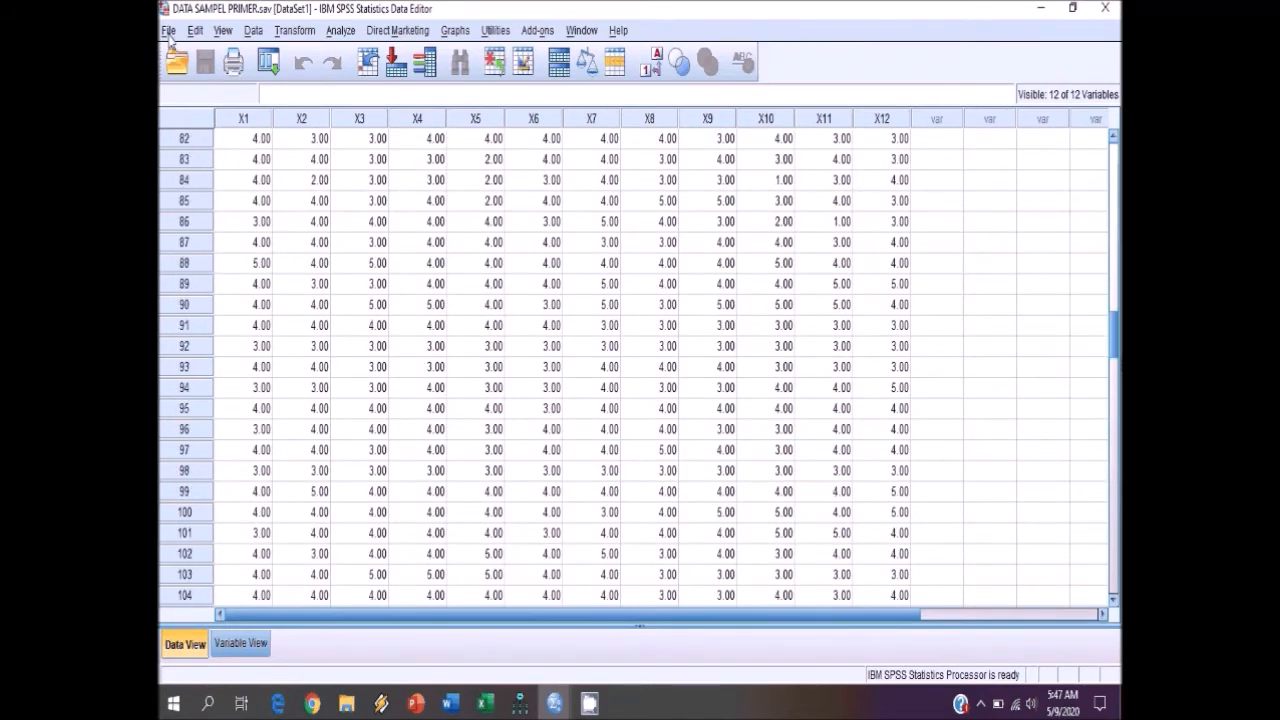
{"action": "left_click", "coordinate": [169, 31]}
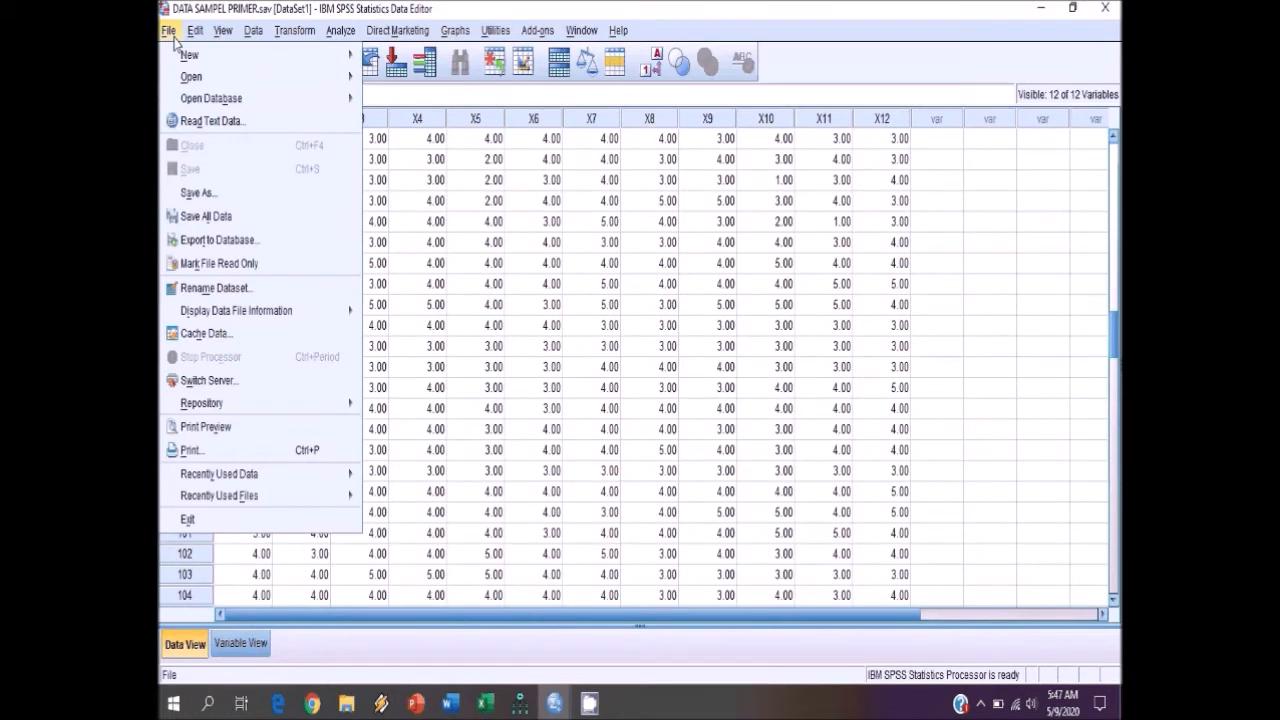
{"action": "left_click", "coordinate": [211, 200]}
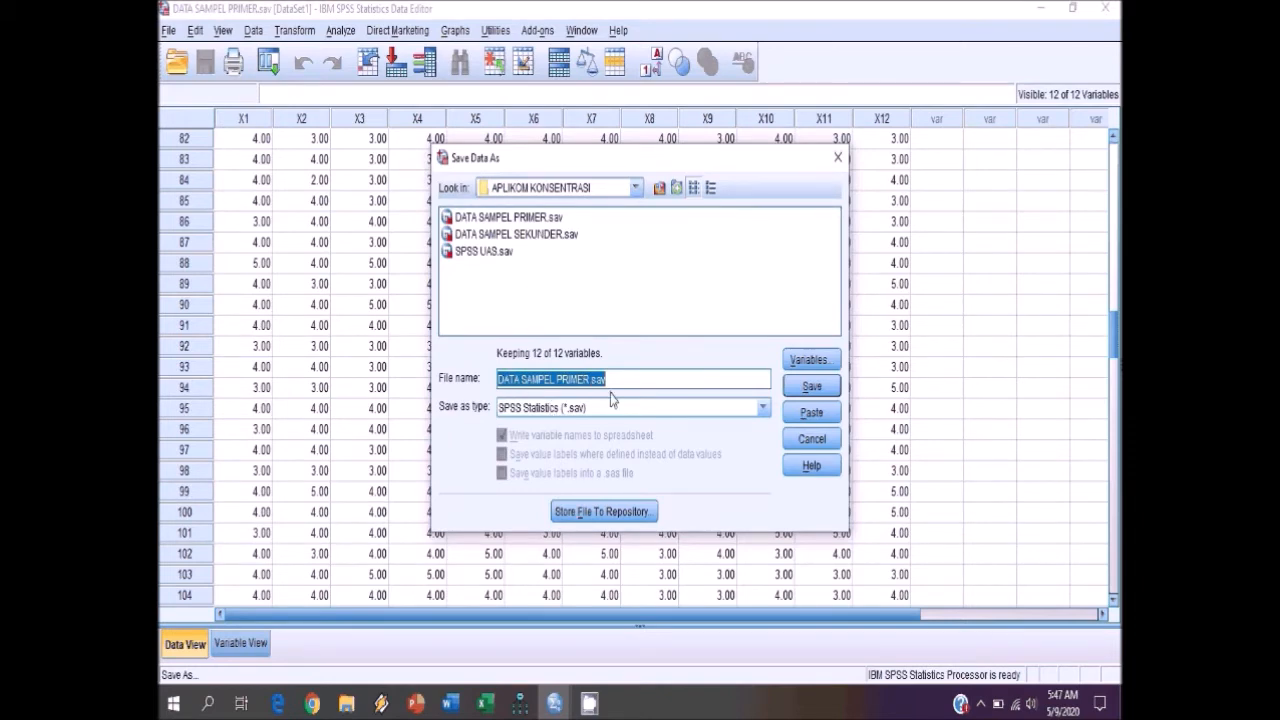
{"action": "left_click", "coordinate": [822, 396]}
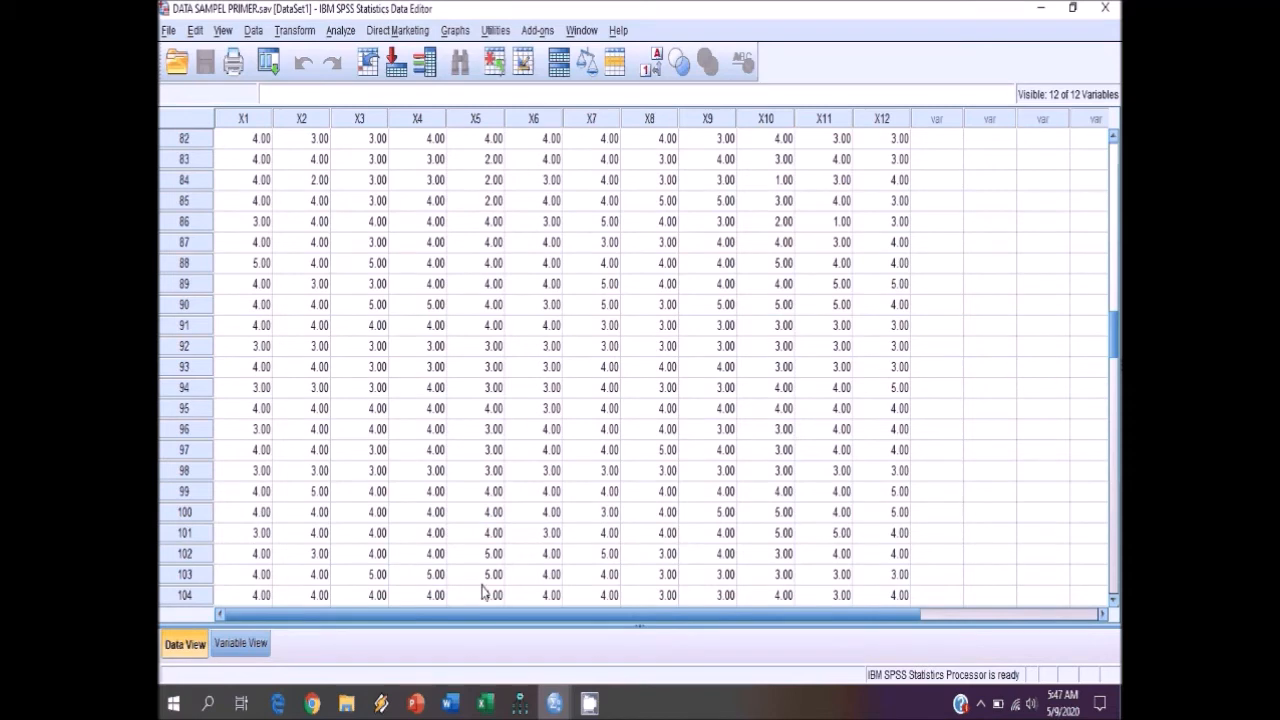
Step: Switch to the unnamed Amos project and maximize its window
{"action": "mouse_move", "coordinate": [523, 708]}
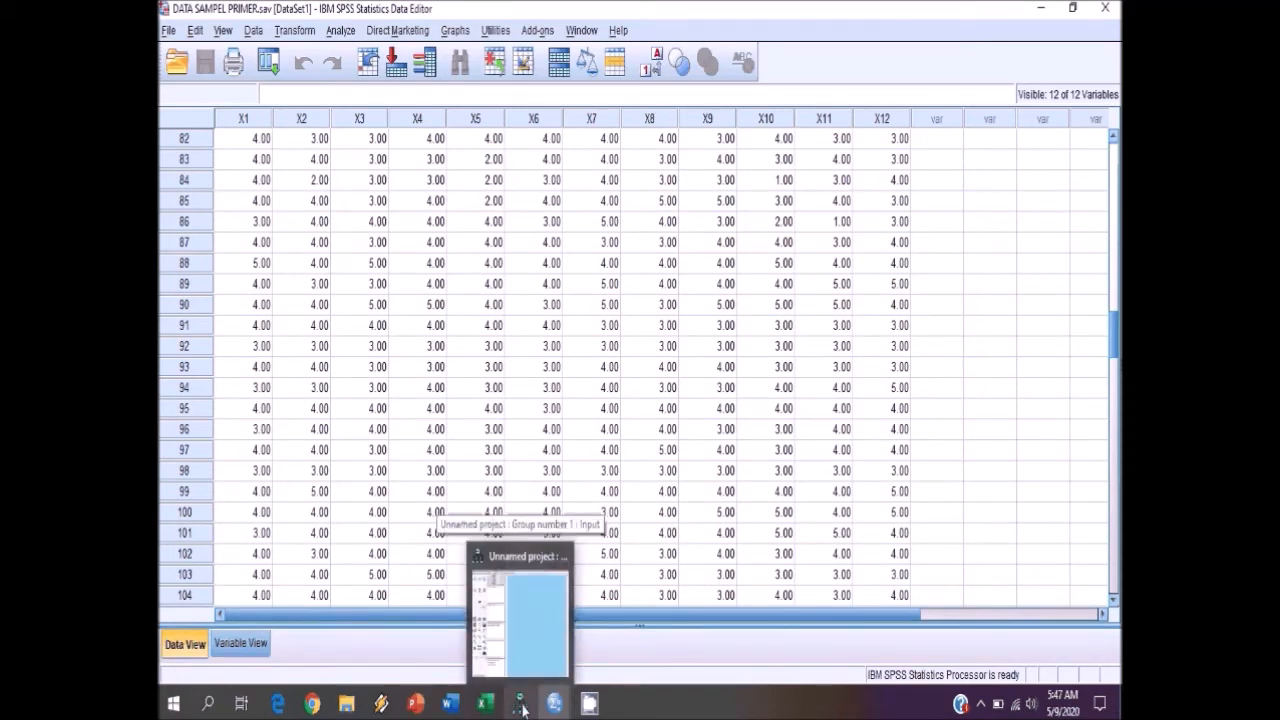
{"action": "left_click", "coordinate": [521, 705]}
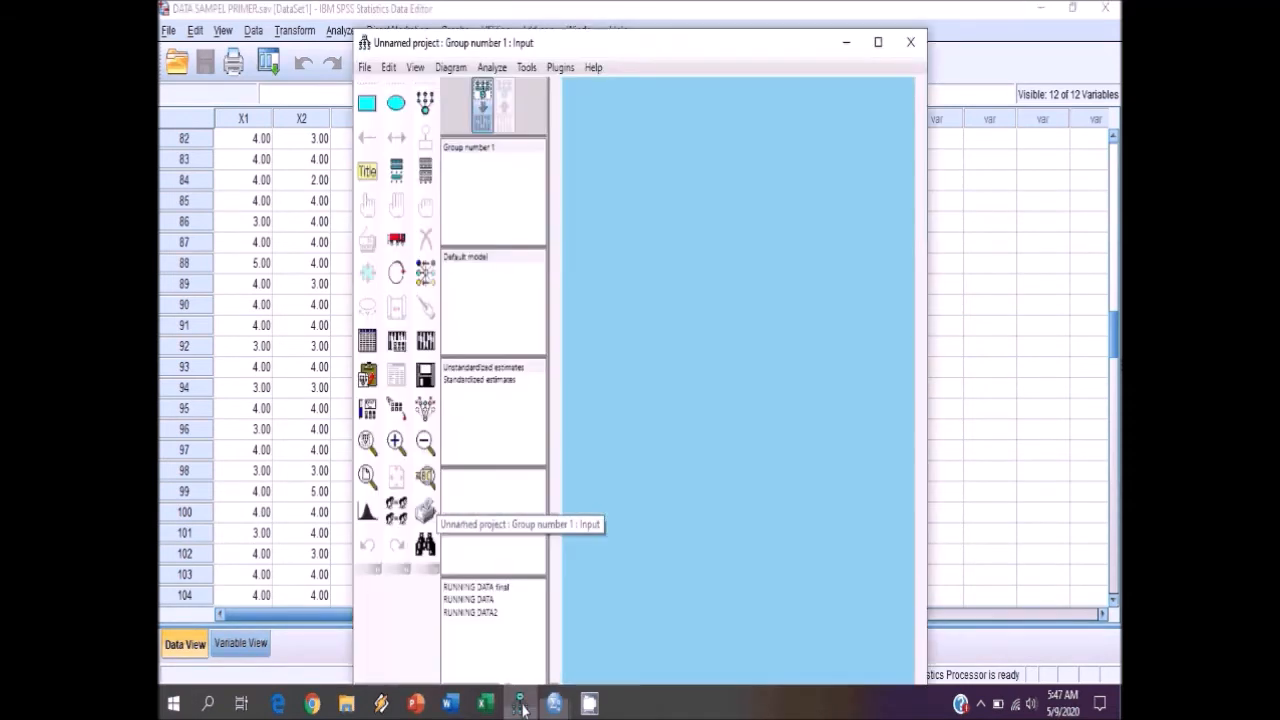
{"action": "left_click", "coordinate": [878, 42]}
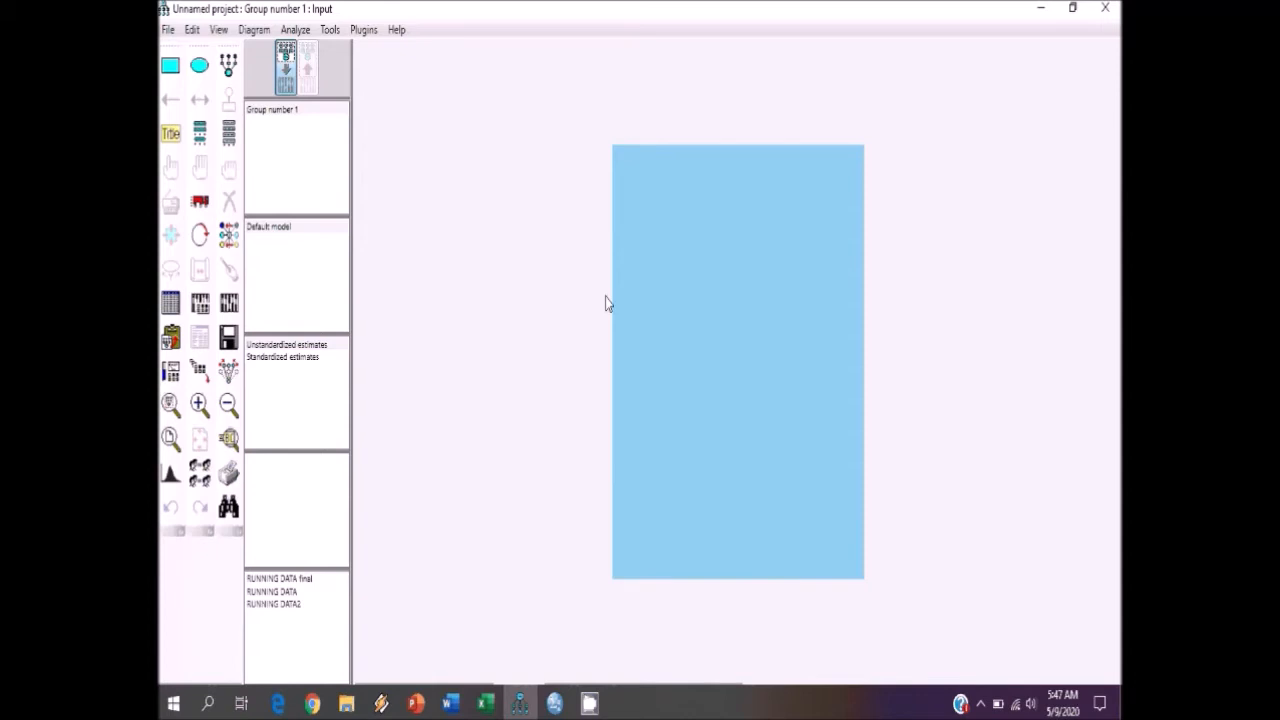
Step: Set the diagram page to Landscape - A4 and choose the background as the element to recolour in the interface properties
{"action": "left_click", "coordinate": [224, 36]}
{"action": "left_click", "coordinate": [240, 72]}
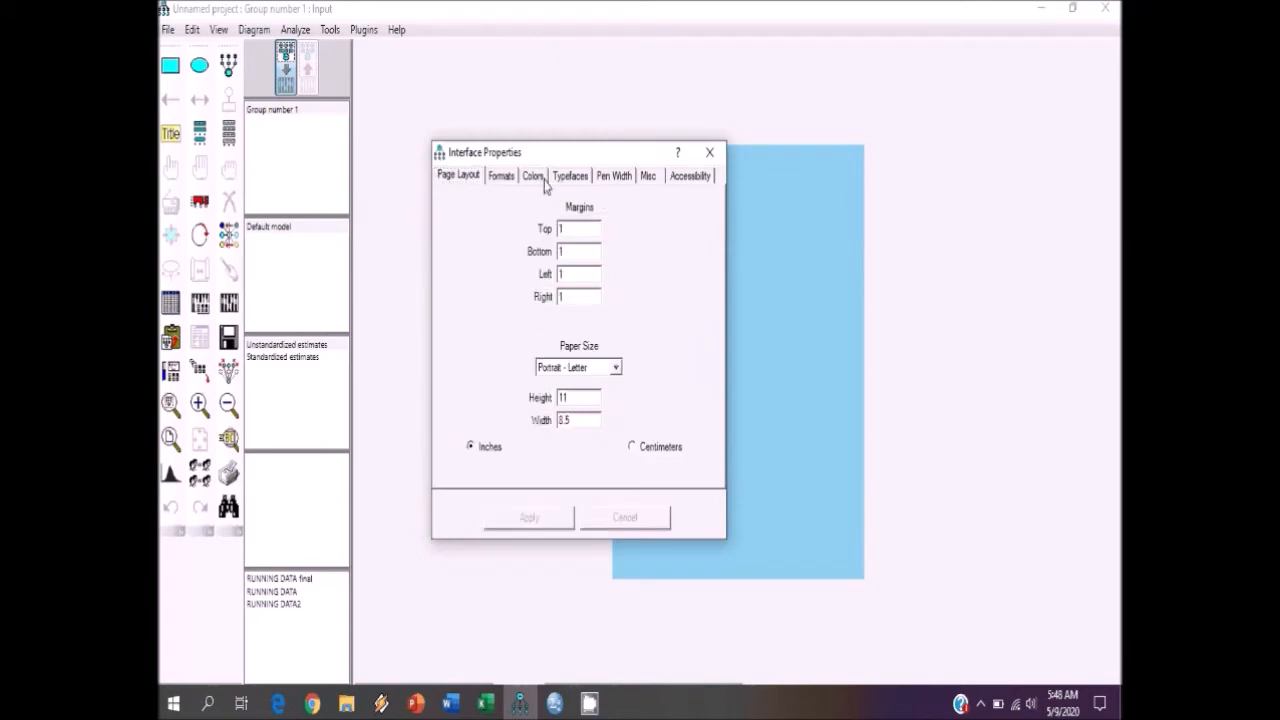
{"action": "left_click", "coordinate": [616, 366]}
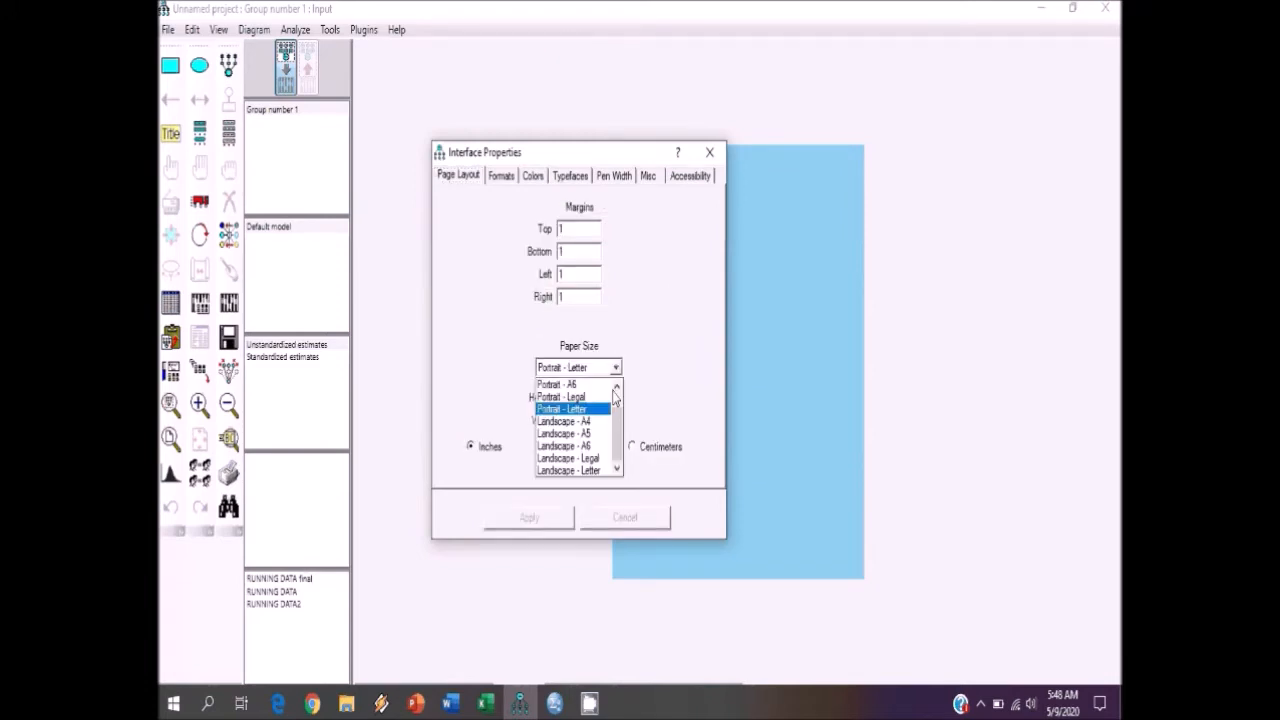
{"action": "left_click", "coordinate": [600, 422]}
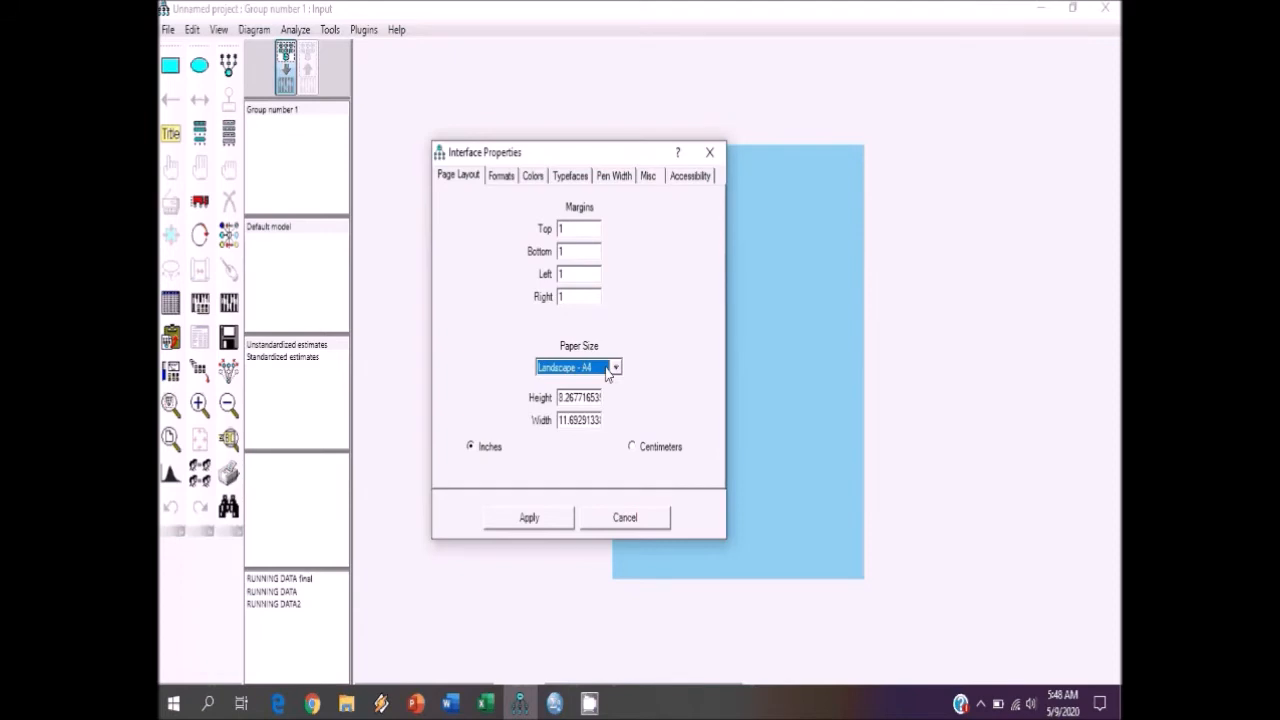
{"action": "left_click", "coordinate": [541, 519]}
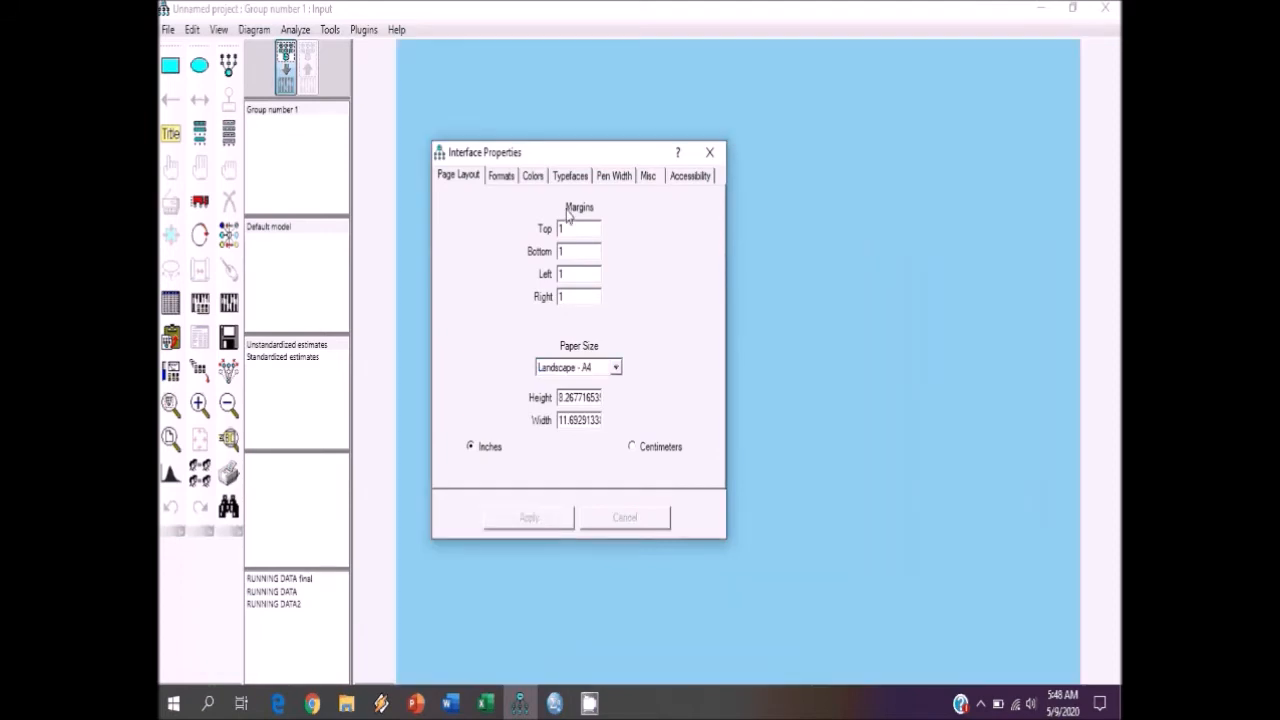
{"action": "left_click", "coordinate": [532, 175]}
{"action": "left_click", "coordinate": [599, 326]}
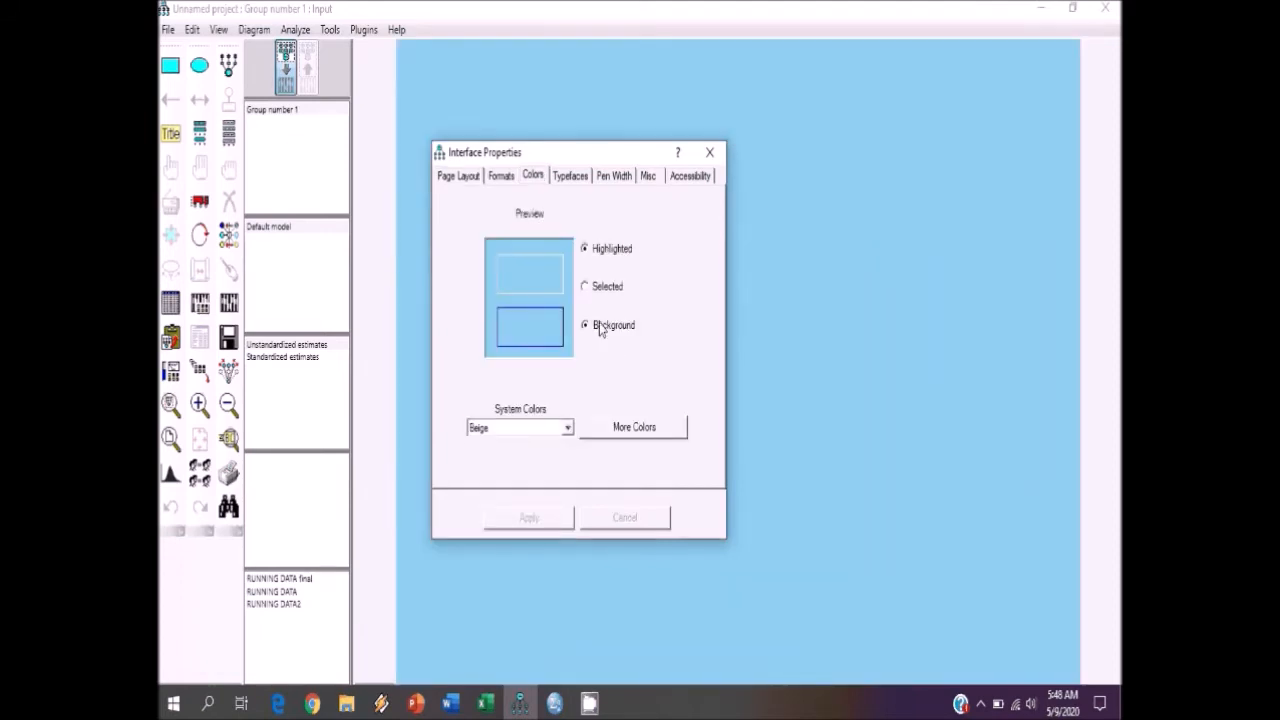
Step: Try SlateBlue, Snow, Tan, Violet and WhiteSmoke as the background colour in the preview
{"action": "left_click", "coordinate": [567, 428]}
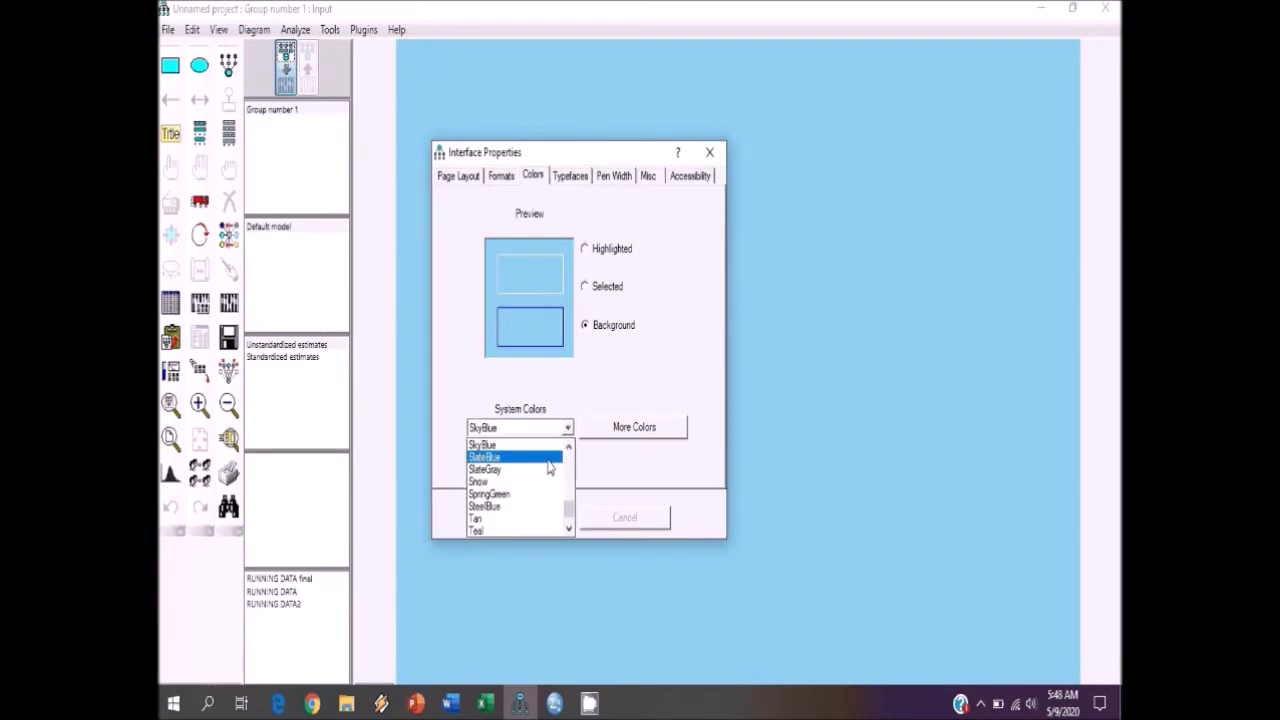
{"action": "left_click", "coordinate": [549, 457]}
{"action": "left_click", "coordinate": [567, 428]}
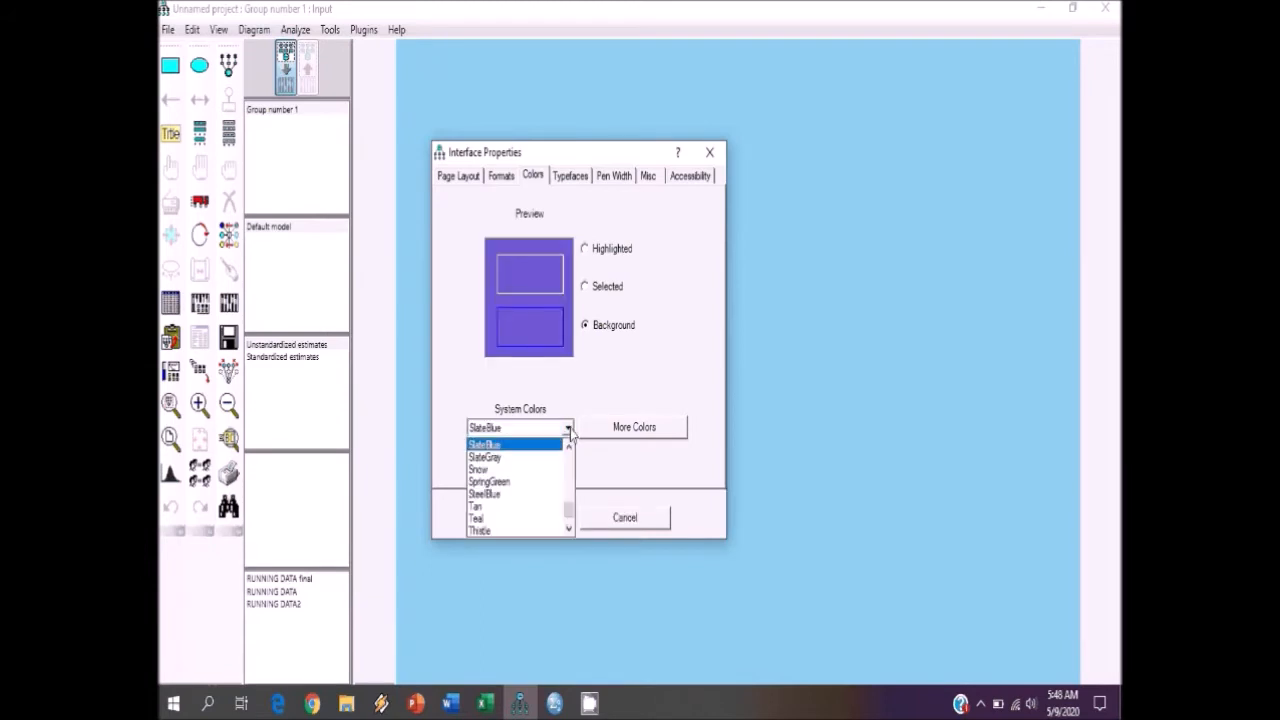
{"action": "left_click", "coordinate": [521, 470]}
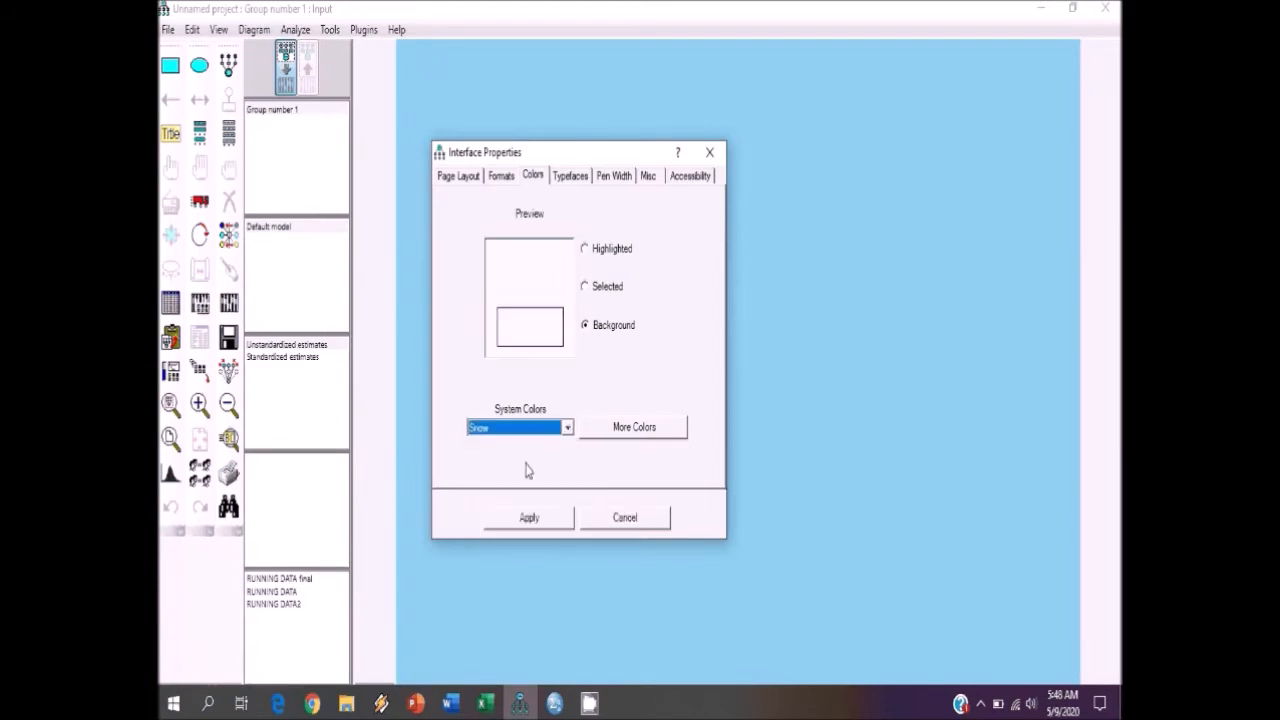
{"action": "left_click", "coordinate": [569, 430]}
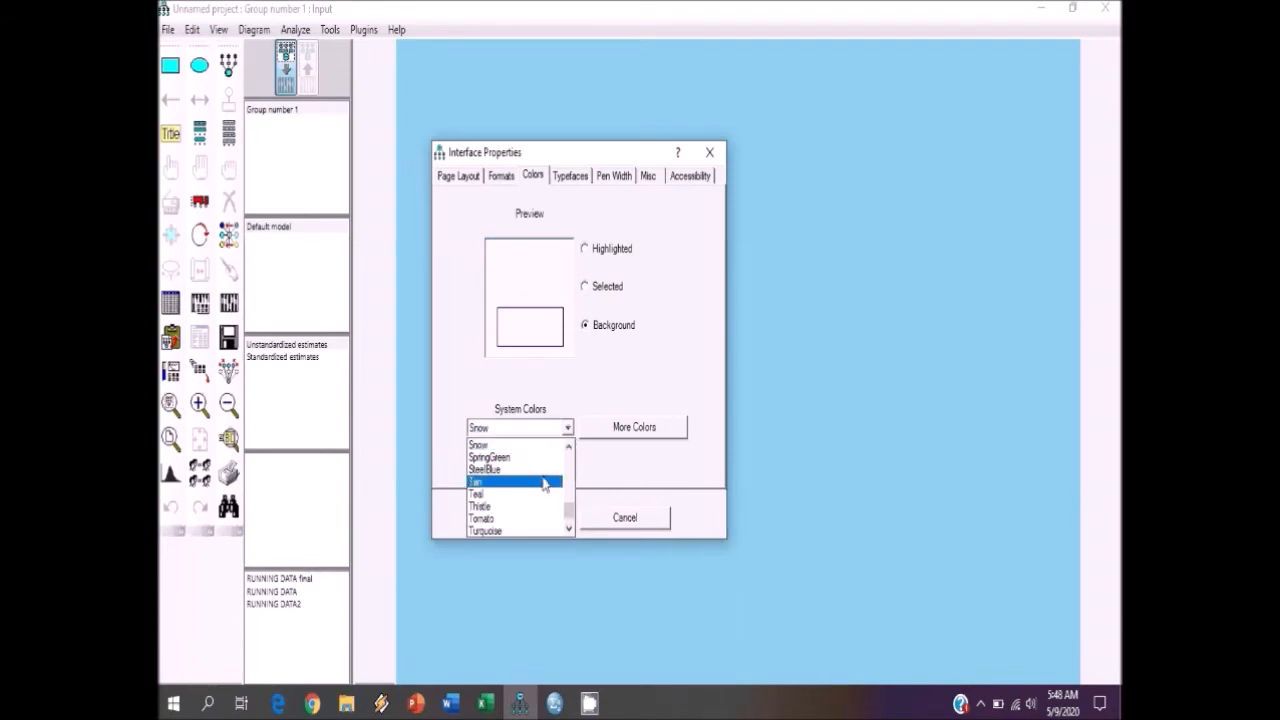
{"action": "left_click", "coordinate": [545, 483]}
{"action": "left_click", "coordinate": [569, 427]}
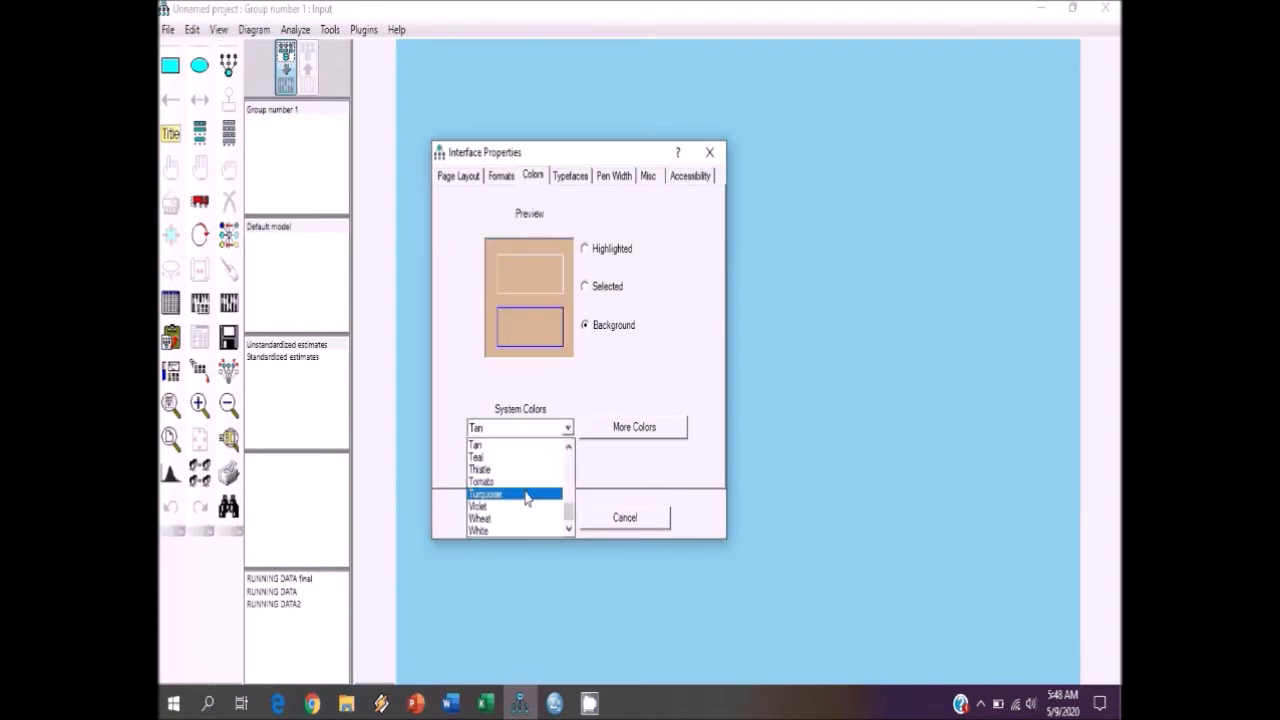
{"action": "left_click", "coordinate": [519, 508]}
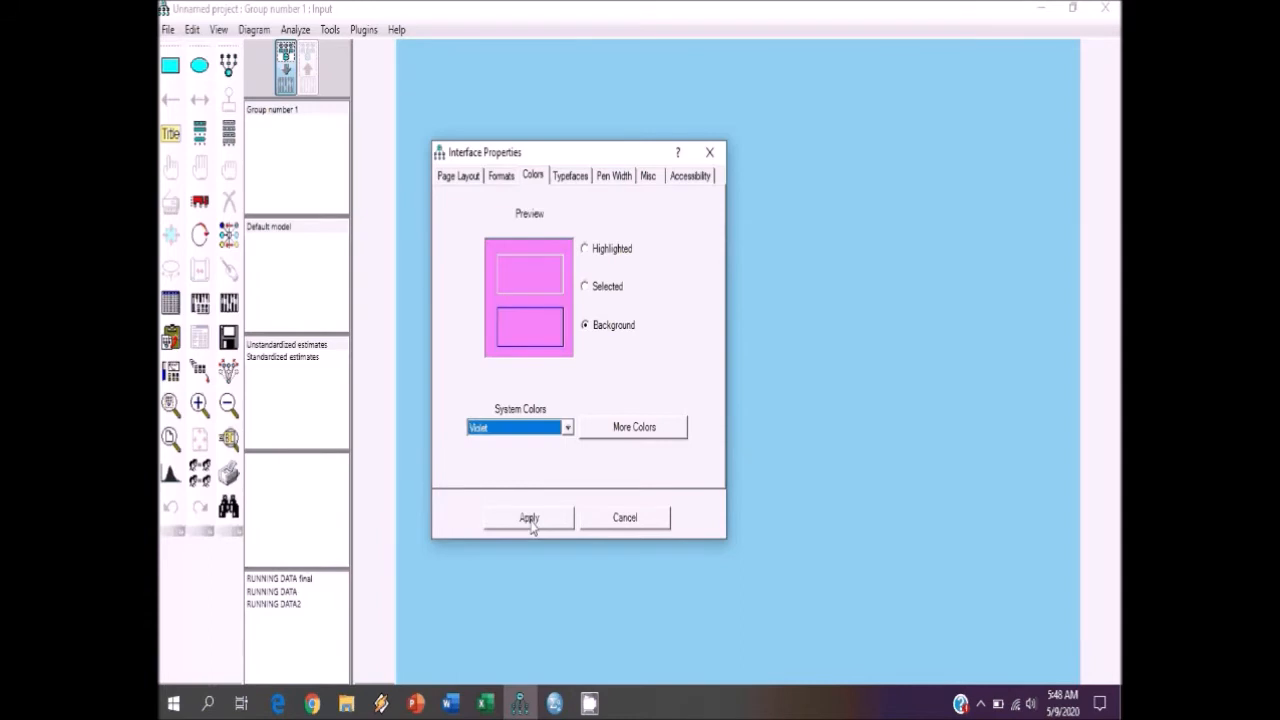
{"action": "left_click", "coordinate": [568, 429]}
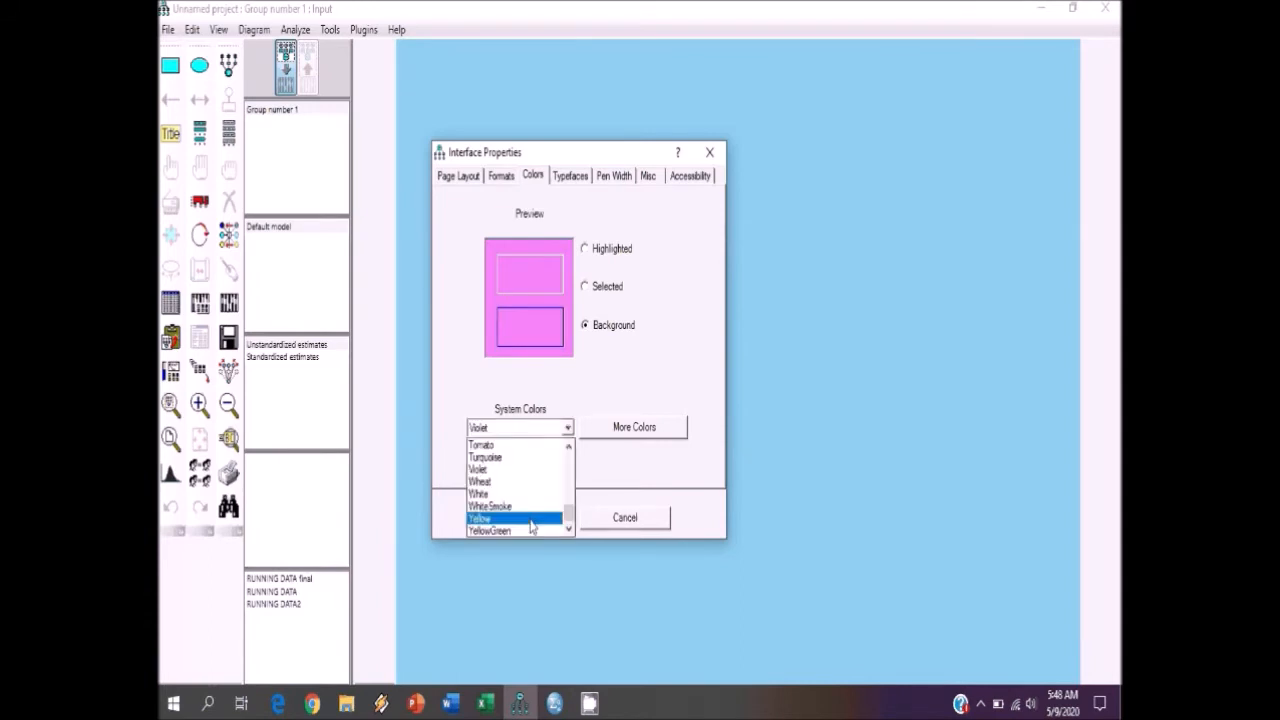
{"action": "left_click", "coordinate": [531, 520]}
{"action": "left_click", "coordinate": [567, 427]}
{"action": "left_click", "coordinate": [530, 515]}
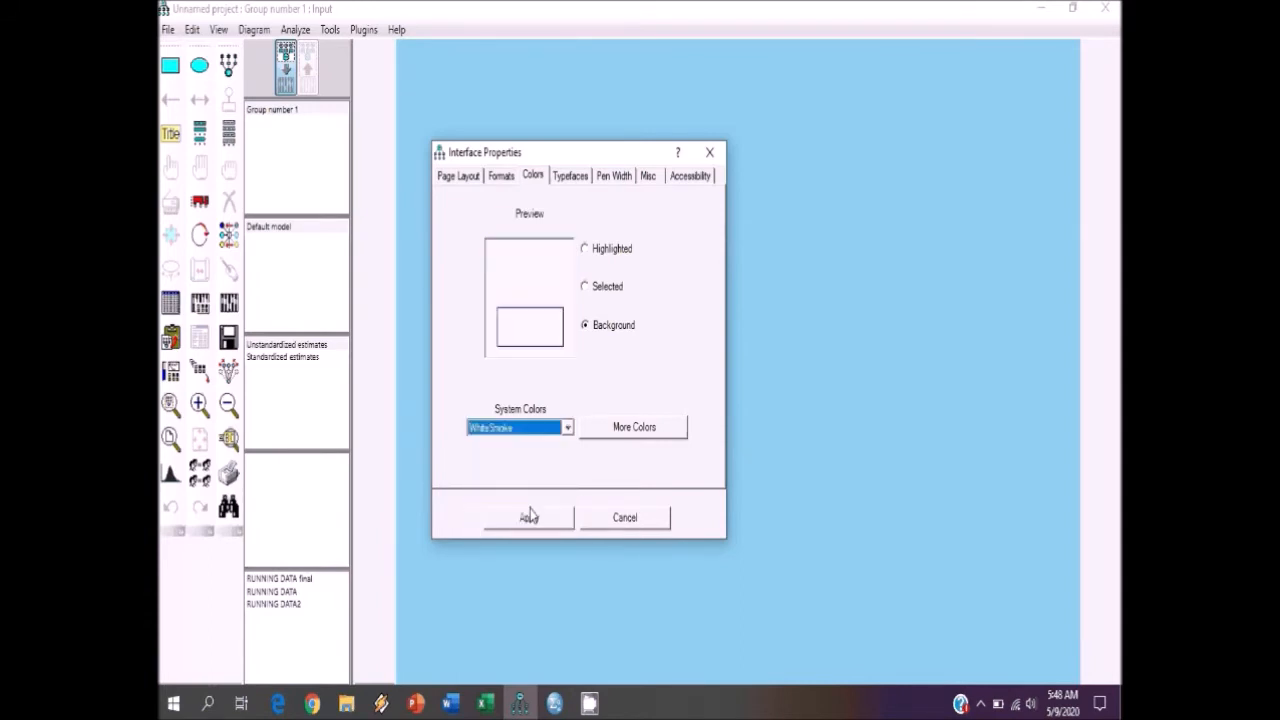
Step: Apply YellowGreen as the diagram background colour and close the interface properties
{"action": "left_click", "coordinate": [568, 428]}
{"action": "left_click", "coordinate": [530, 528]}
{"action": "left_click", "coordinate": [530, 518]}
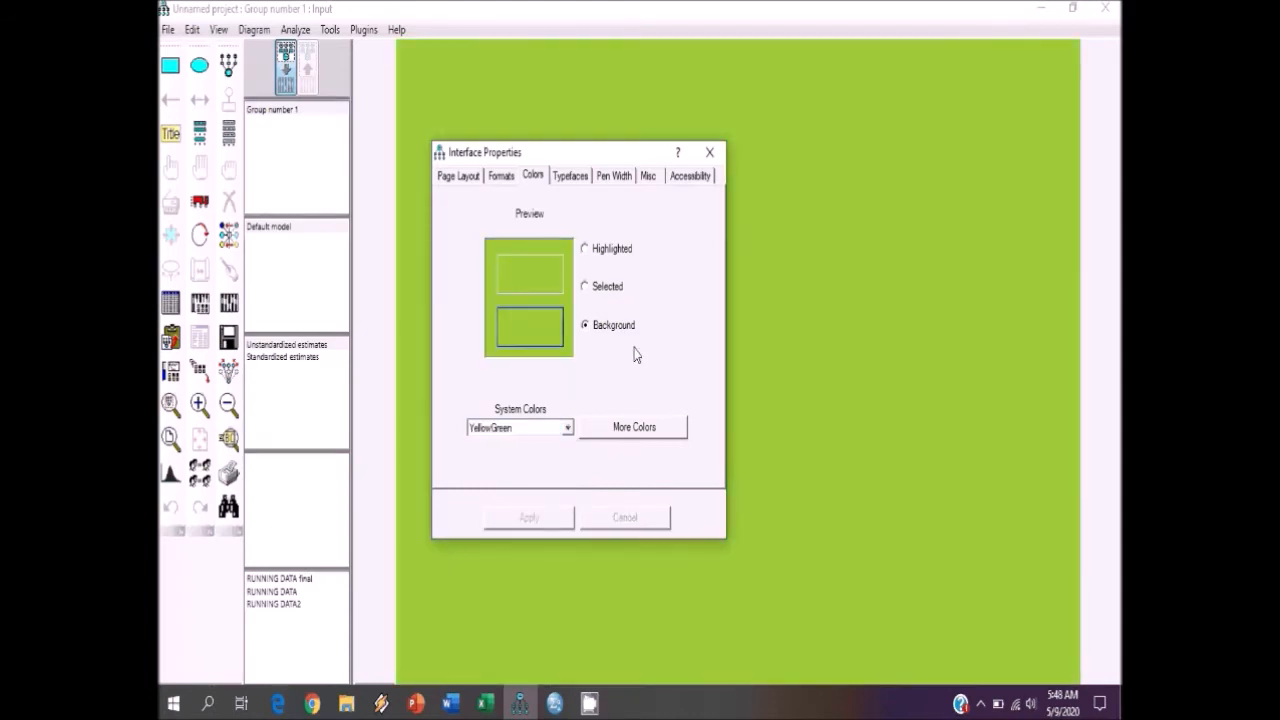
{"action": "left_click", "coordinate": [709, 152]}
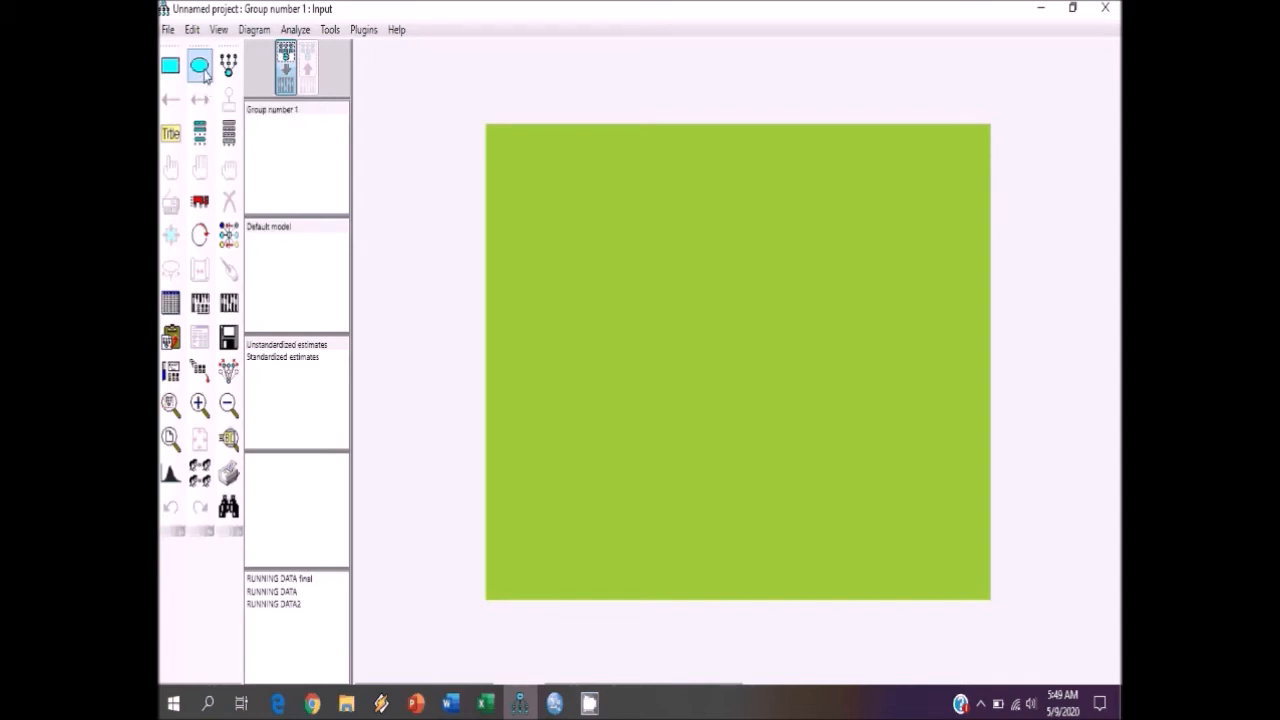
Step: Draw a small latent variable ellipse in the upper left area of the page and add three indicators with error terms to it
{"action": "left_click", "coordinate": [202, 72]}
{"action": "left_click_drag", "start_coordinate": [590, 249], "coordinate": [590, 248]}
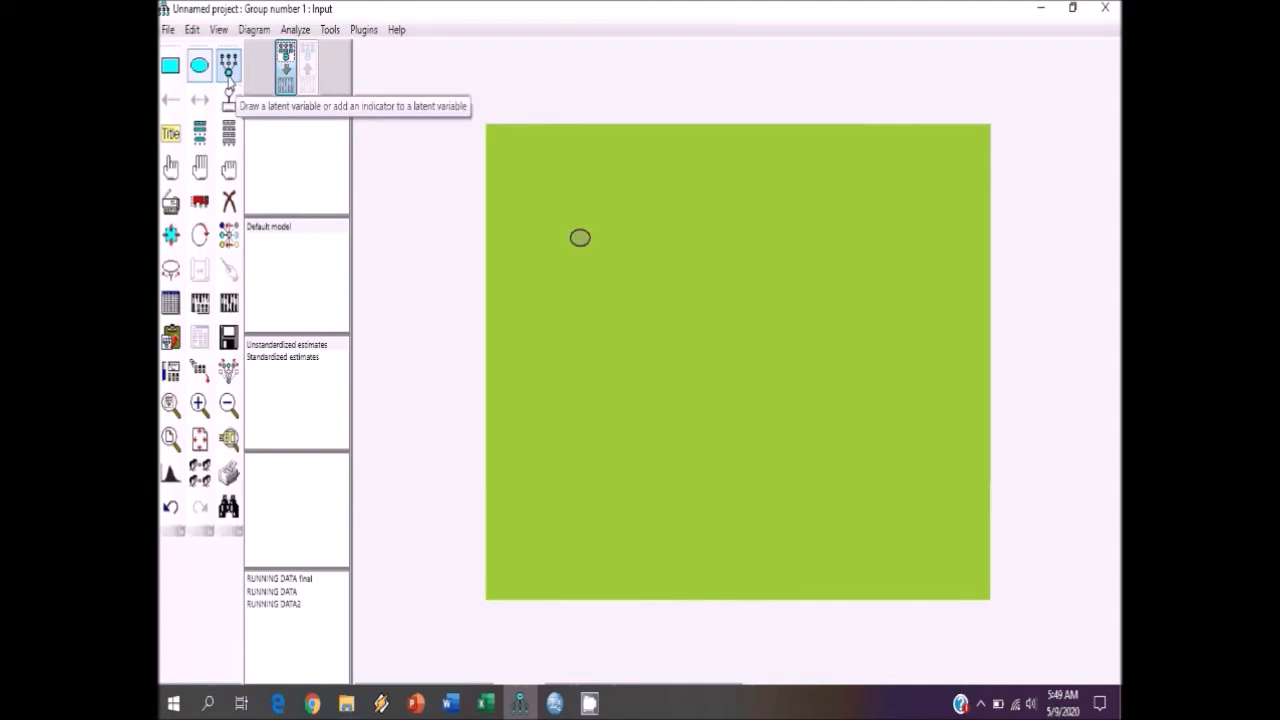
{"action": "left_click", "coordinate": [229, 78]}
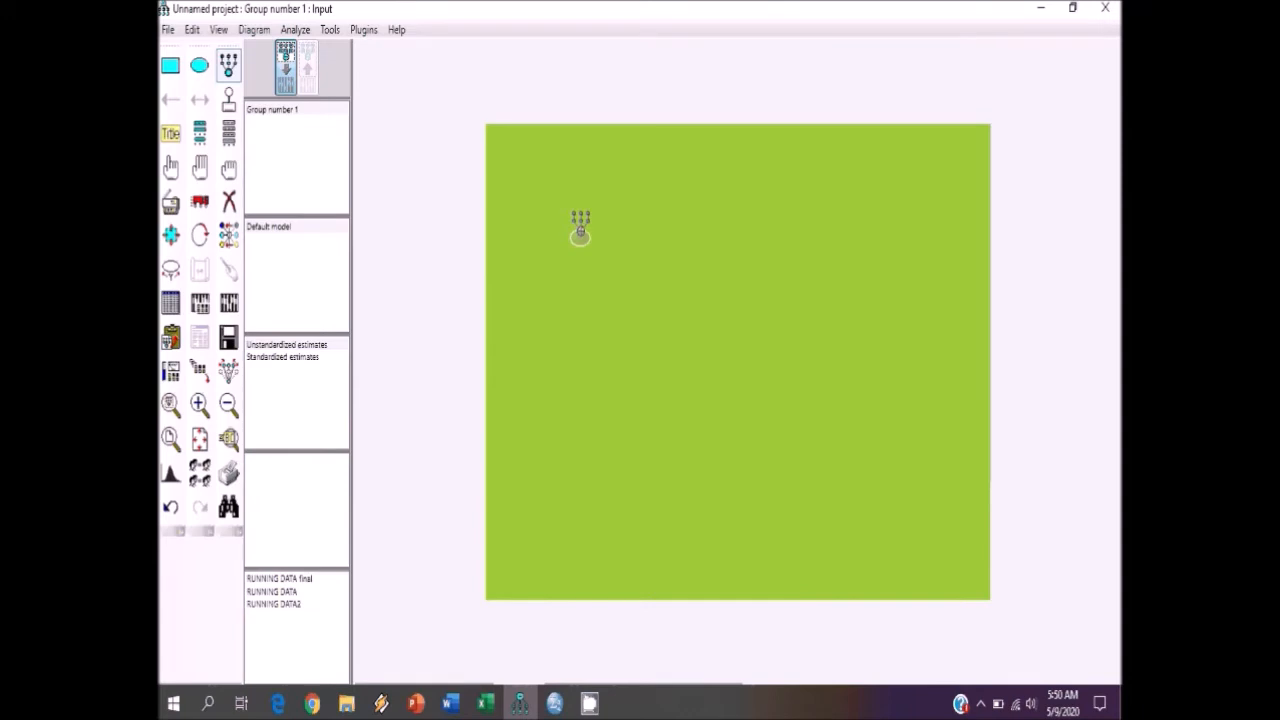
{"action": "left_click", "coordinate": [580, 233]}
{"action": "left_click", "coordinate": [580, 234]}
{"action": "left_click", "coordinate": [580, 234]}
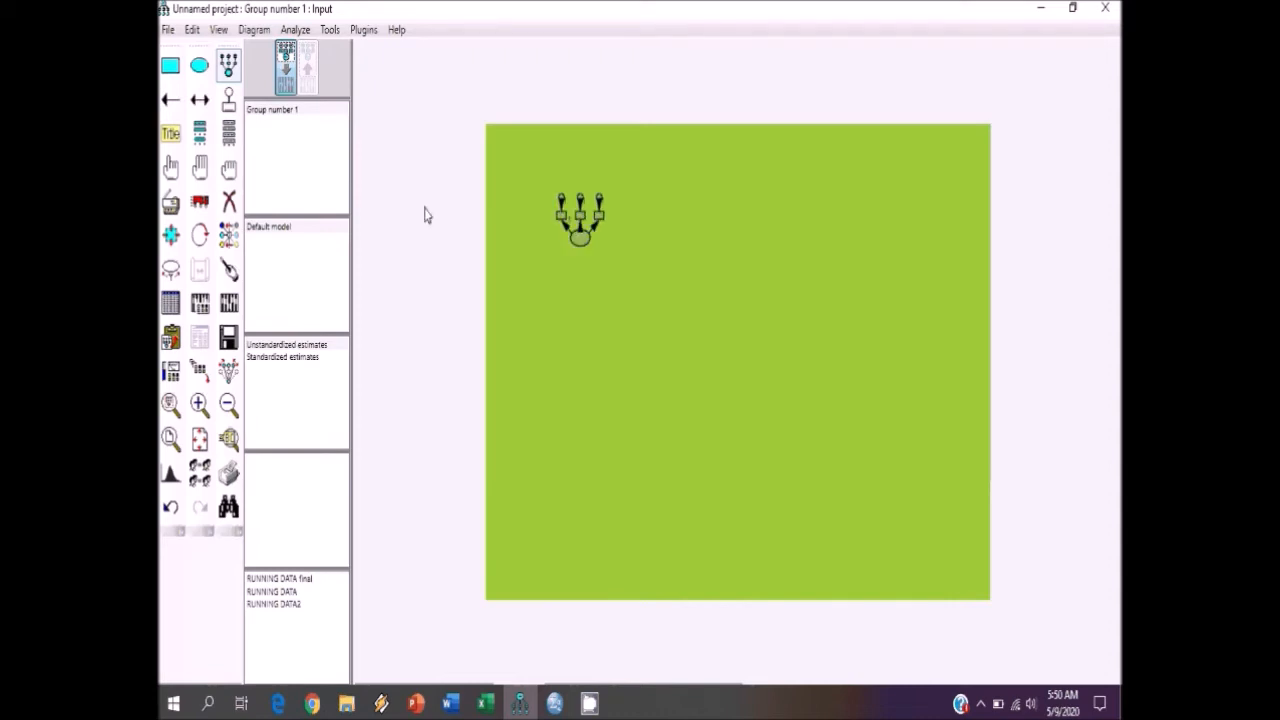
{"action": "left_click", "coordinate": [231, 67]}
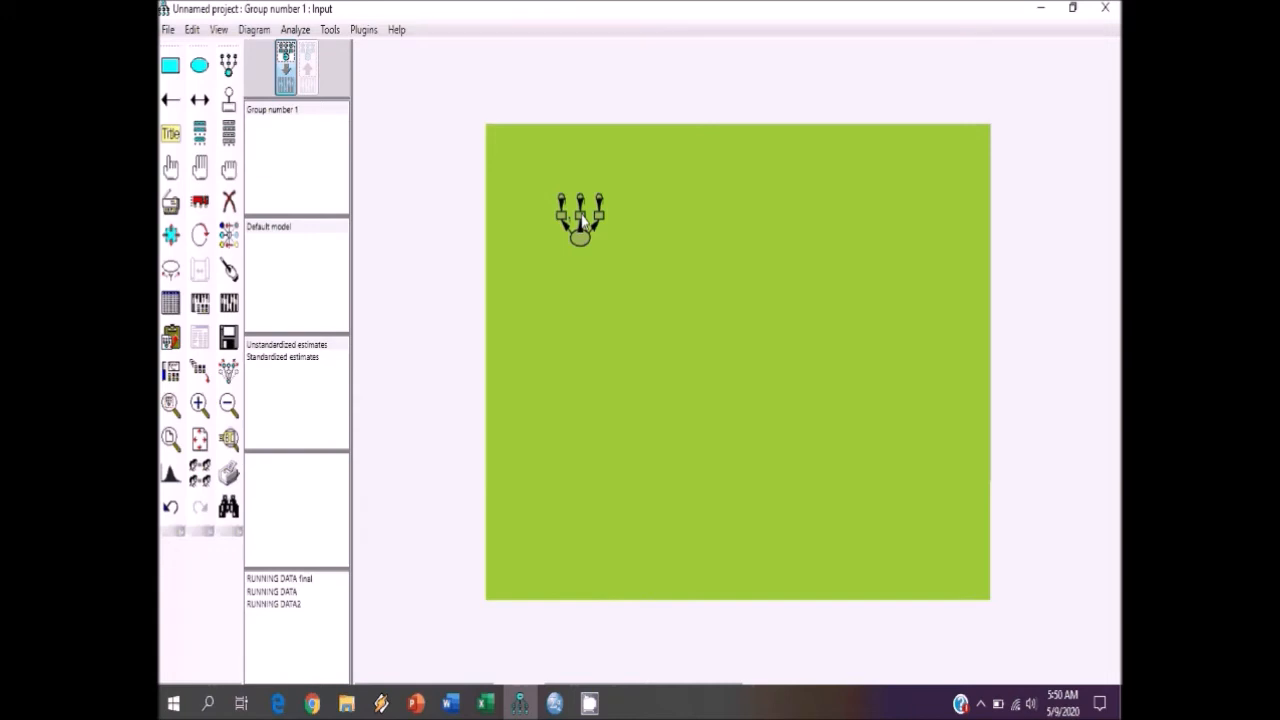
Step: Rotate the three indicators around the latent variable until they sit on its left side
{"action": "left_click", "coordinate": [200, 237]}
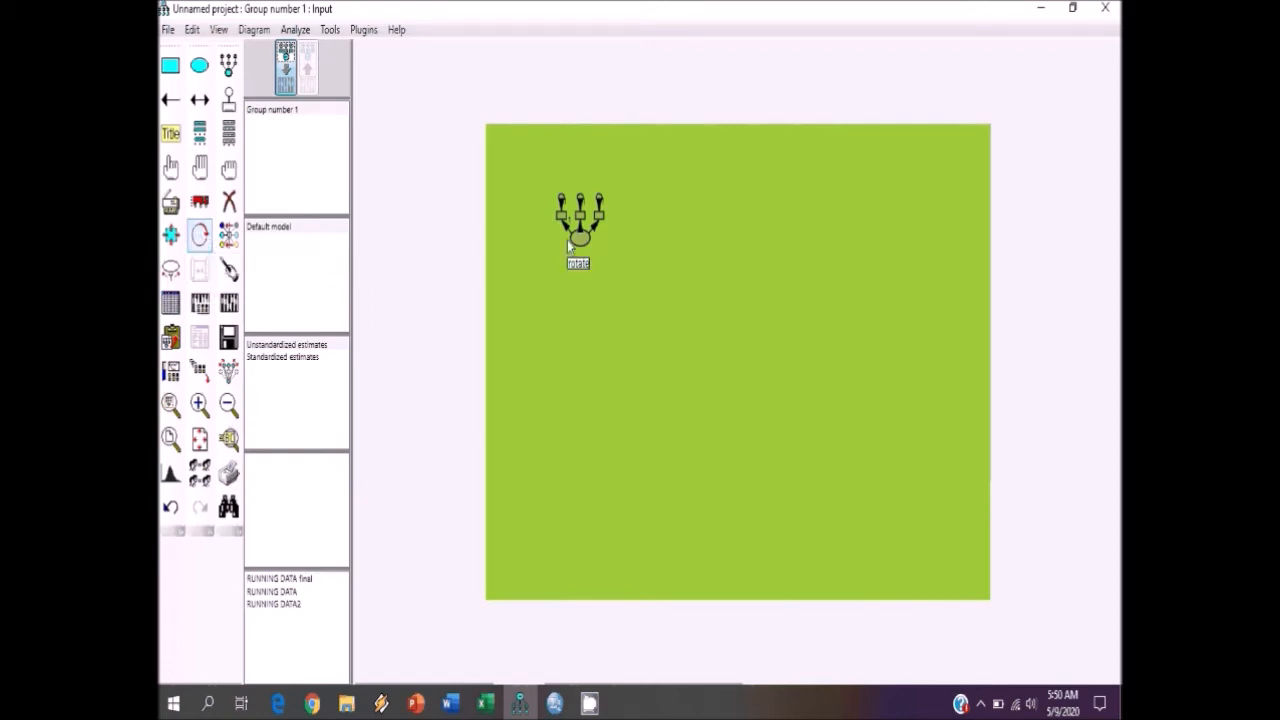
{"action": "left_click", "coordinate": [581, 240]}
{"action": "left_click", "coordinate": [581, 240]}
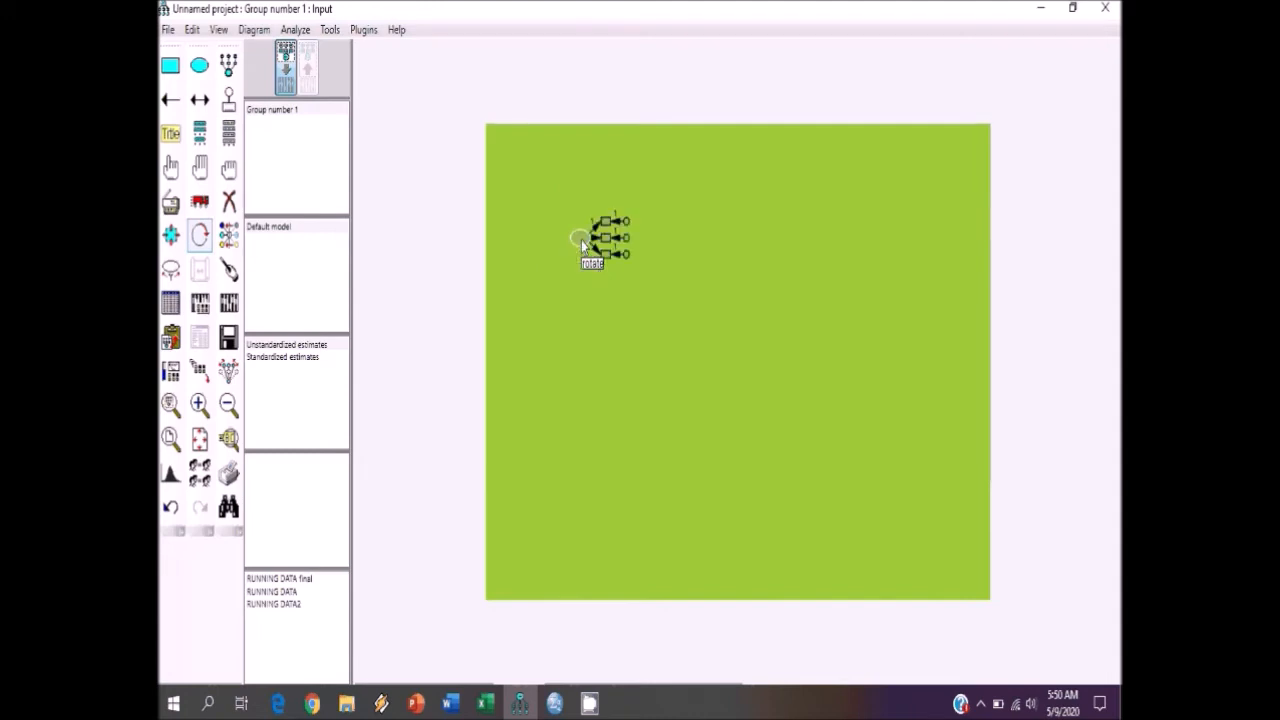
{"action": "left_click", "coordinate": [581, 240]}
{"action": "left_click", "coordinate": [581, 240]}
{"action": "left_click", "coordinate": [581, 240]}
{"action": "left_click", "coordinate": [581, 240]}
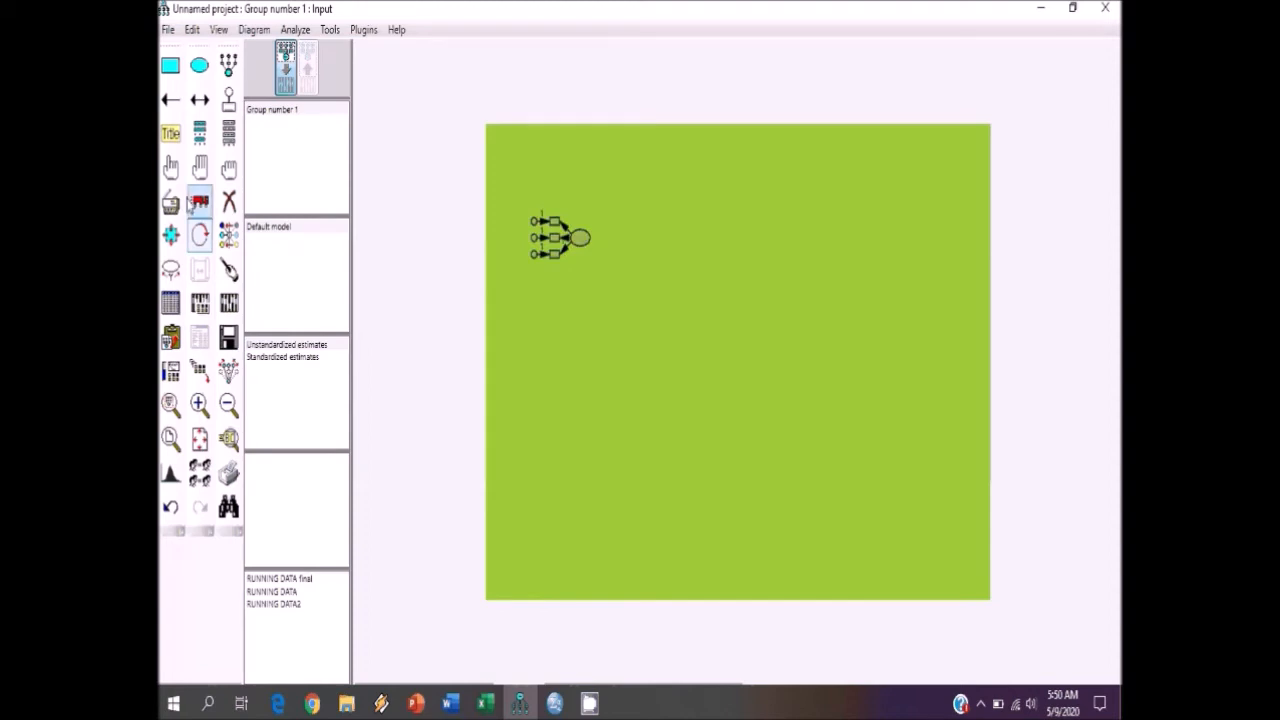
{"action": "left_click", "coordinate": [210, 240]}
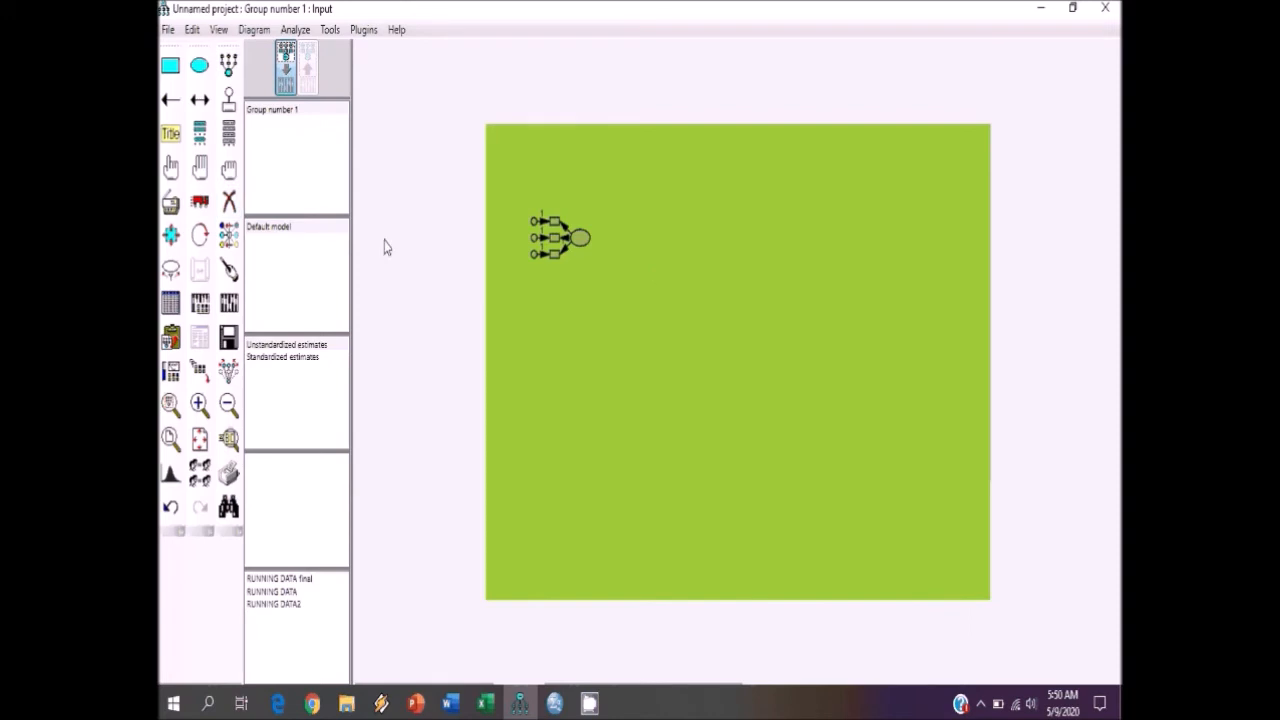
Step: Select all objects and duplicate the latent variable with its indicators twice, one copy directly below and one near the page's centre
{"action": "left_click", "coordinate": [203, 176]}
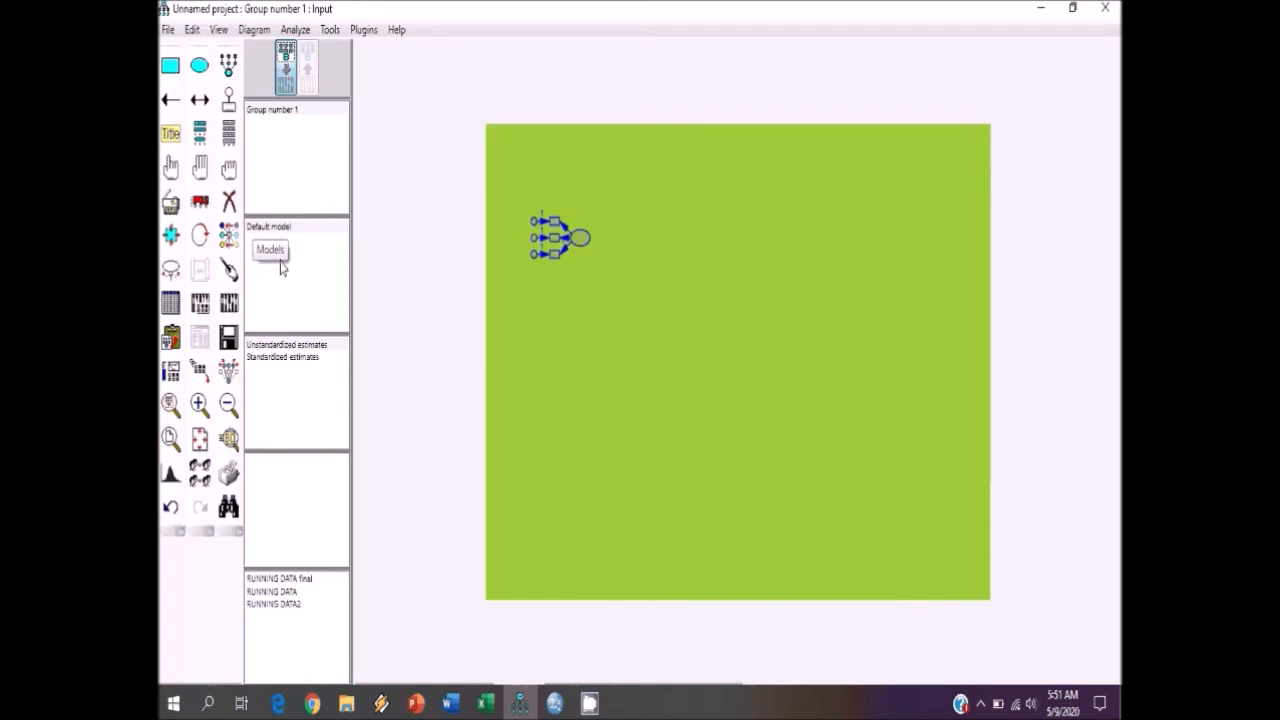
{"action": "left_click", "coordinate": [171, 206]}
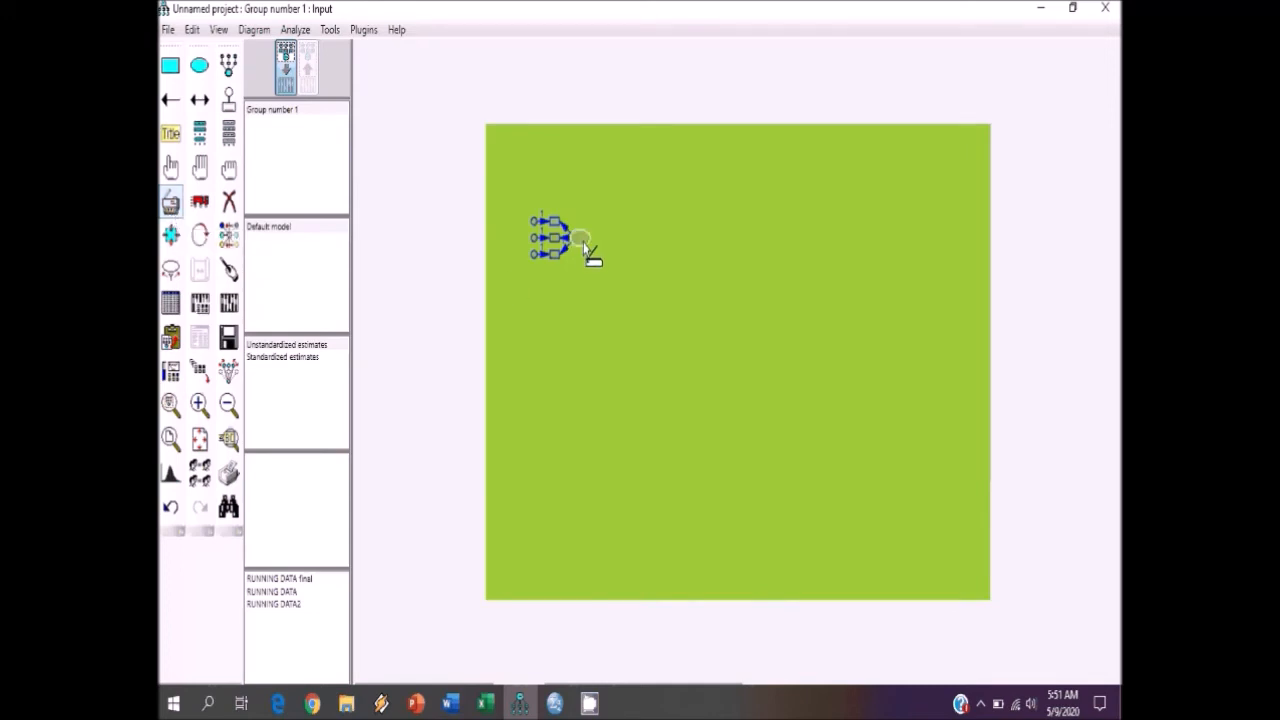
{"action": "left_click_drag", "start_coordinate": [584, 250], "coordinate": [584, 391]}
{"action": "mouse_move", "coordinate": [586, 392]}
{"action": "left_mouse_down"}
{"action": "mouse_move", "coordinate": [630, 400]}
{"action": "mouse_move", "coordinate": [772, 353]}
{"action": "mouse_move", "coordinate": [750, 341]}
{"action": "left_mouse_up"}
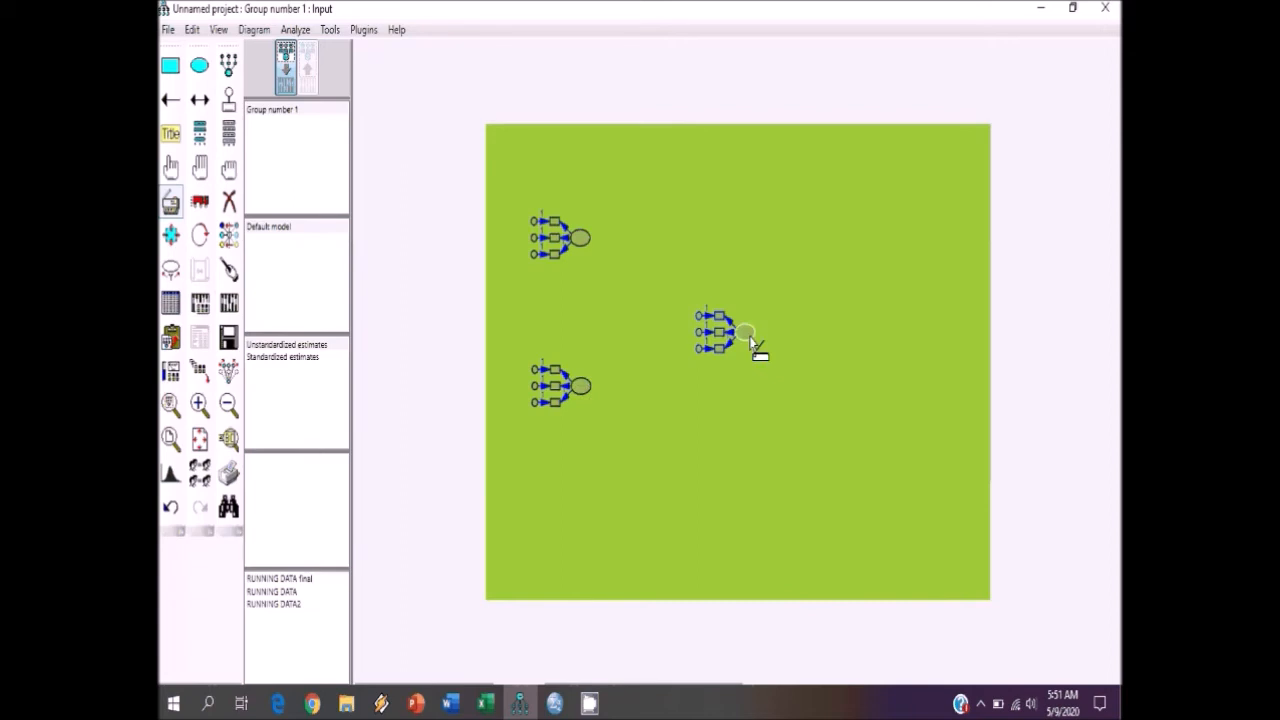
Step: Duplicate the central latent variable with its indicators to the right side of the page and deselect all objects
{"action": "left_click_drag", "start_coordinate": [750, 340], "coordinate": [886, 338]}
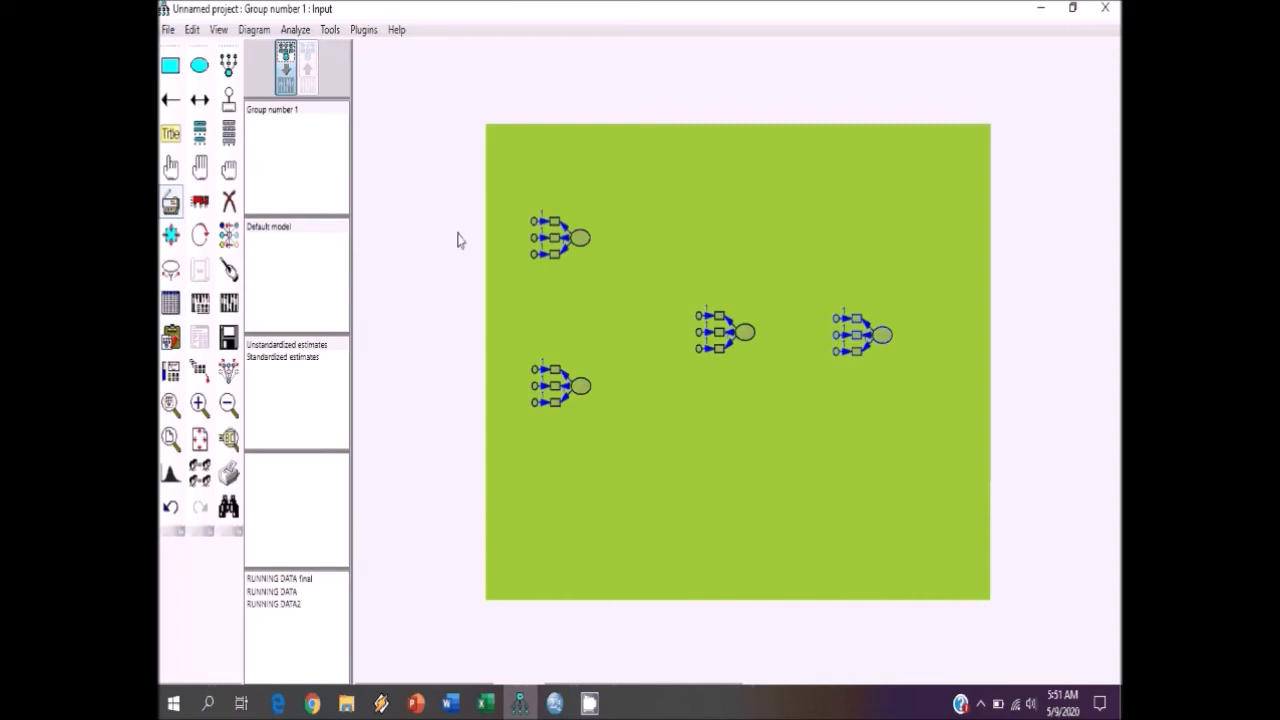
{"action": "left_click", "coordinate": [170, 202]}
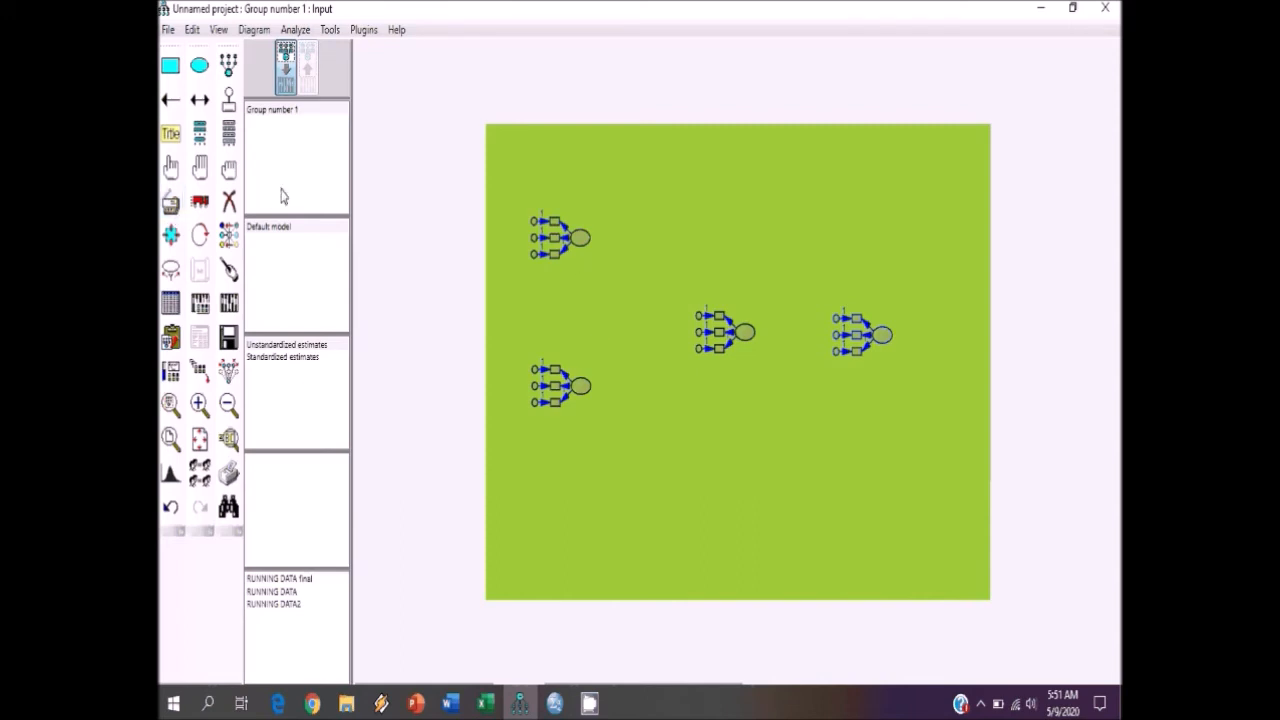
{"action": "left_click", "coordinate": [232, 180]}
{"action": "left_click", "coordinate": [232, 180]}
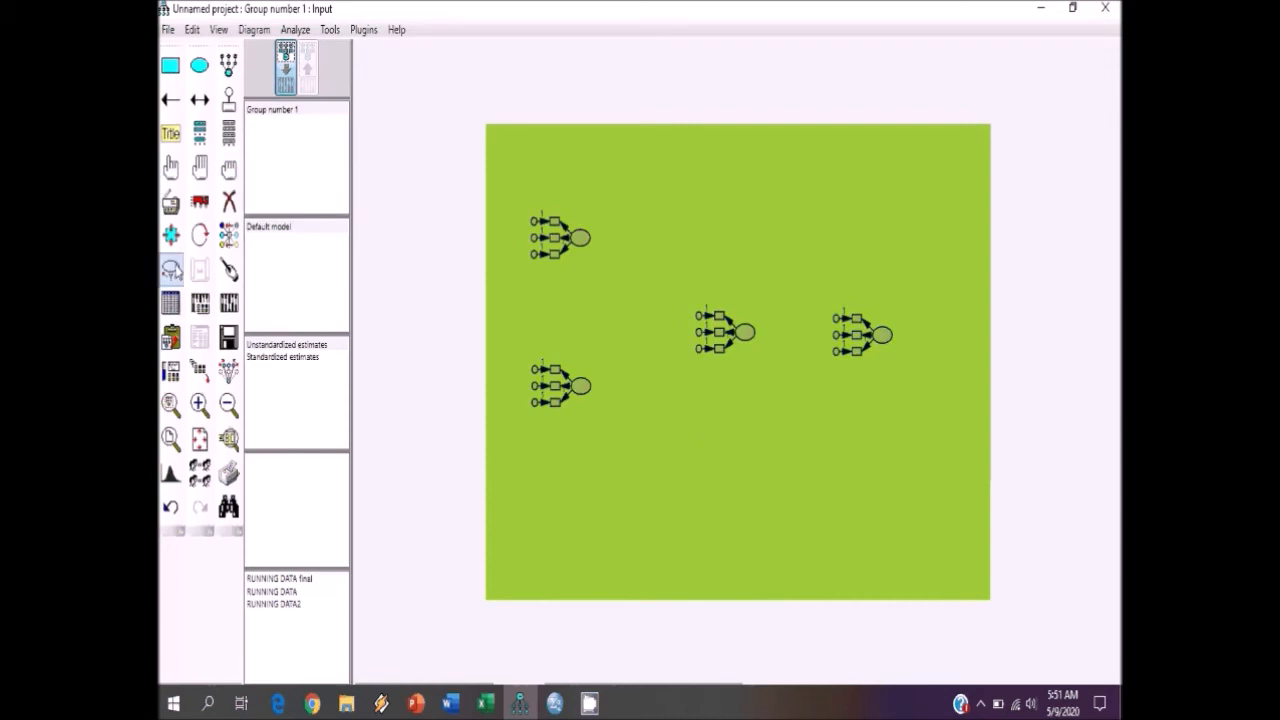
Step: Rotate the central latent variable's indicators to sit below it and the rightmost latent variable's indicators to its right side
{"action": "left_click", "coordinate": [200, 240]}
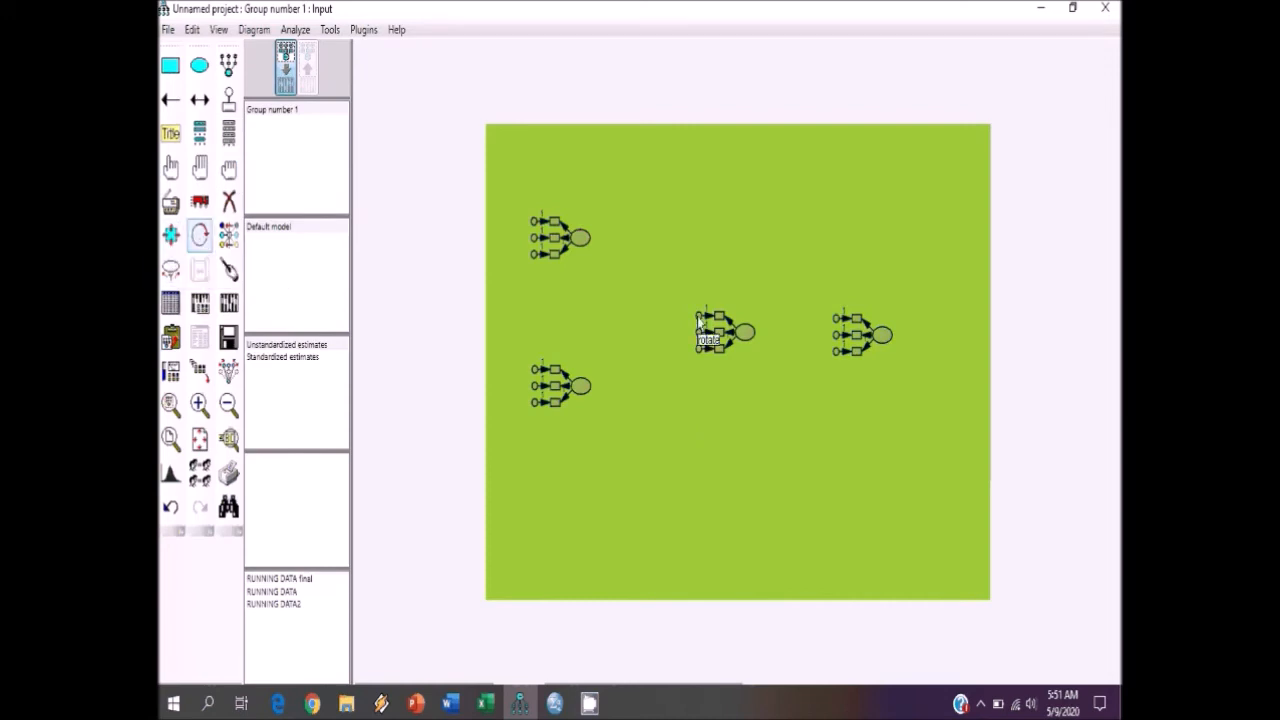
{"action": "left_click", "coordinate": [749, 334]}
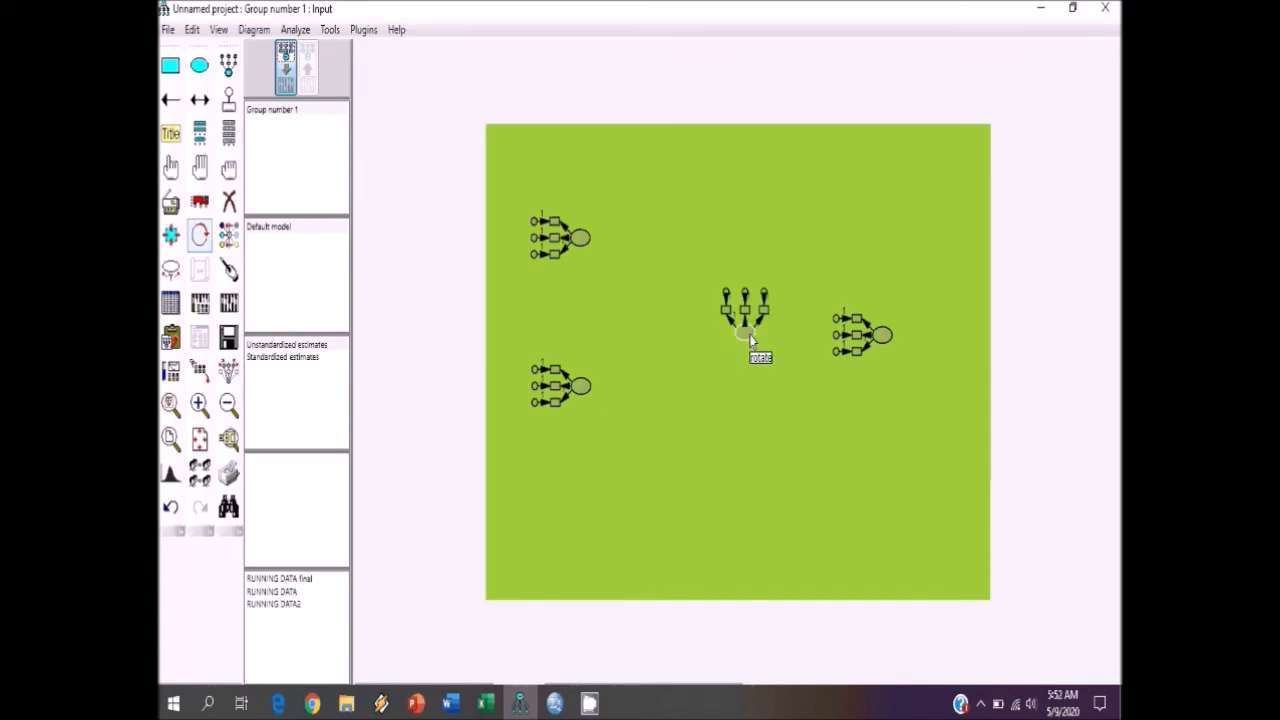
{"action": "double_click", "coordinate": [883, 336]}
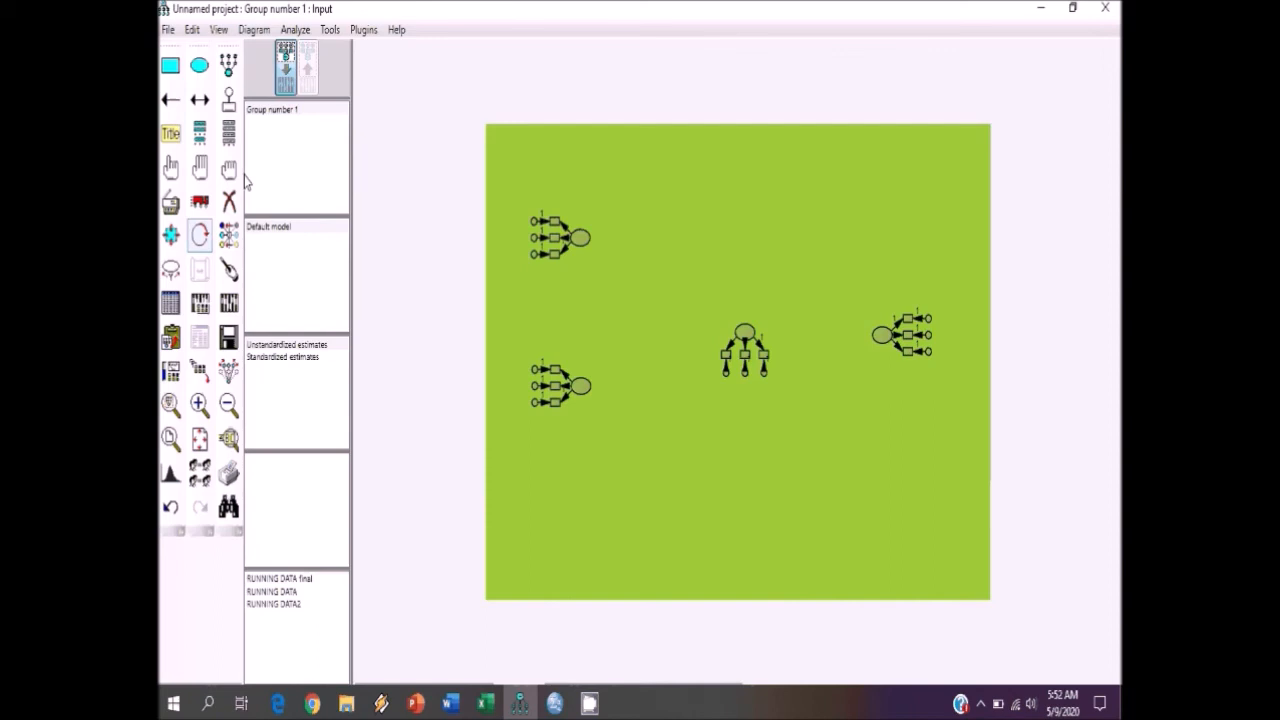
Step: Draw single-headed paths from both left latent variables to the central one and from the central one to the rightmost one
{"action": "left_click", "coordinate": [170, 99]}
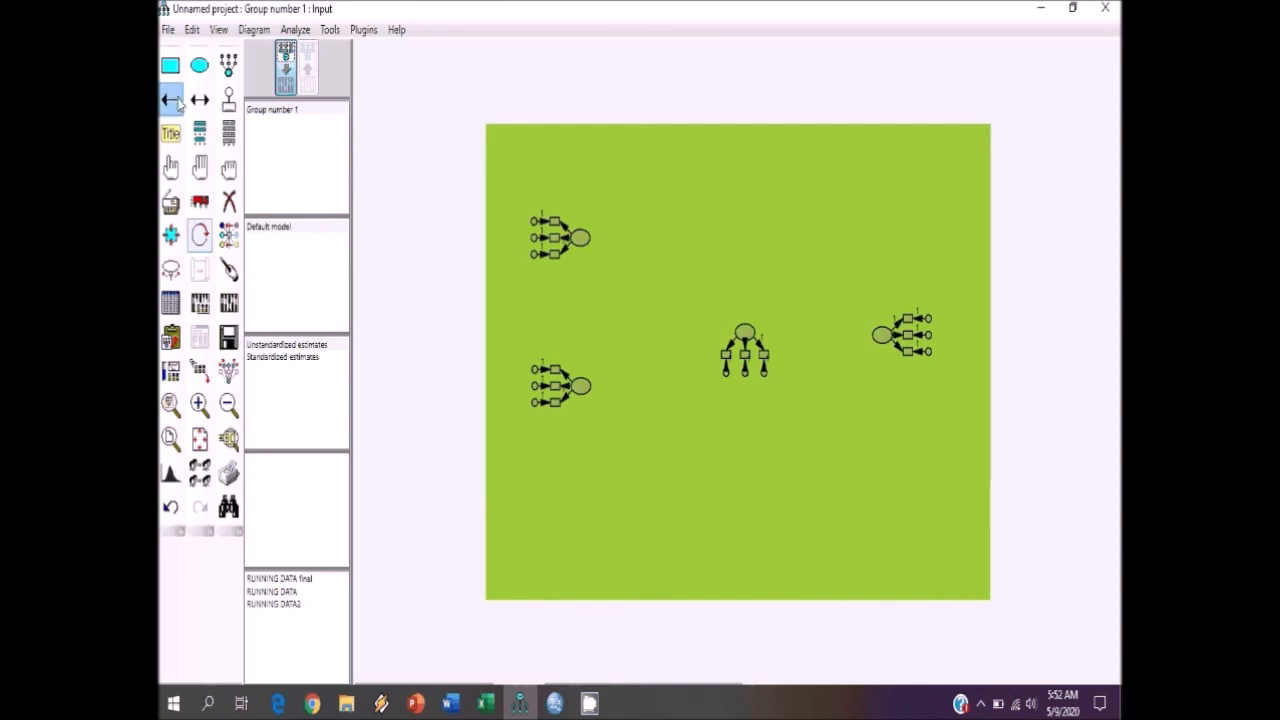
{"action": "left_click_drag", "start_coordinate": [587, 249], "coordinate": [878, 340]}
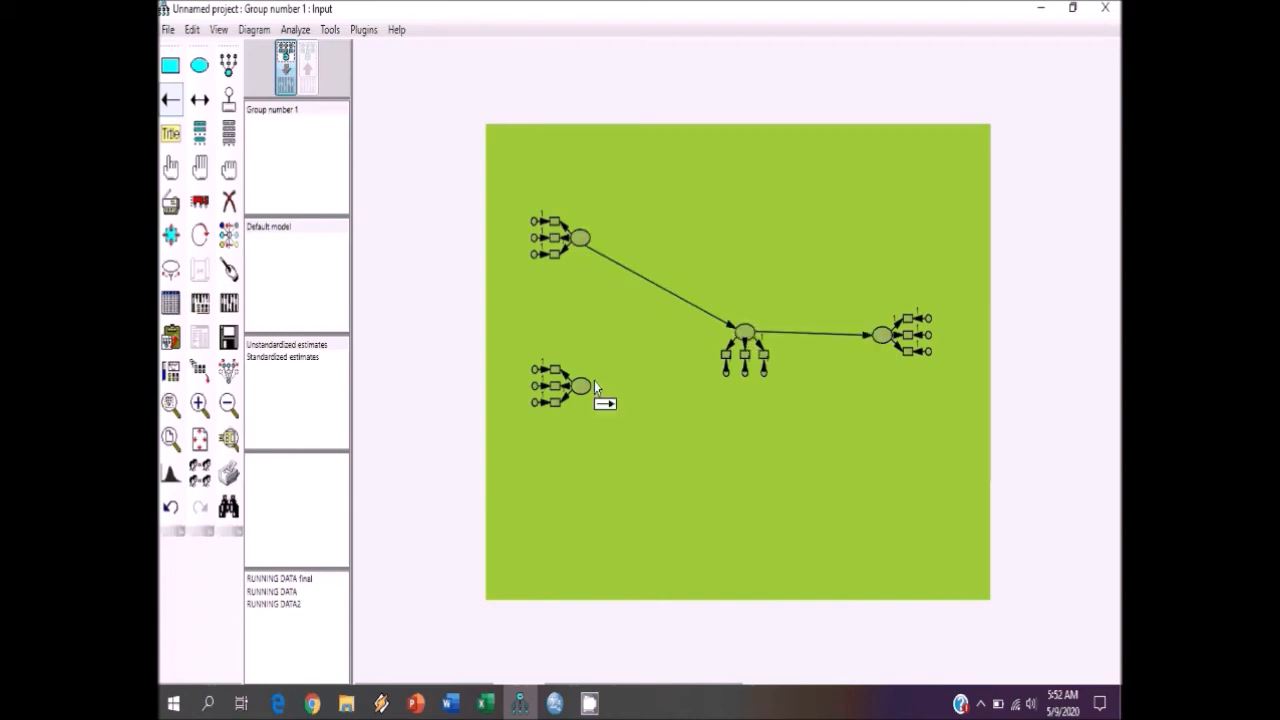
{"action": "left_click_drag", "start_coordinate": [594, 388], "coordinate": [742, 342]}
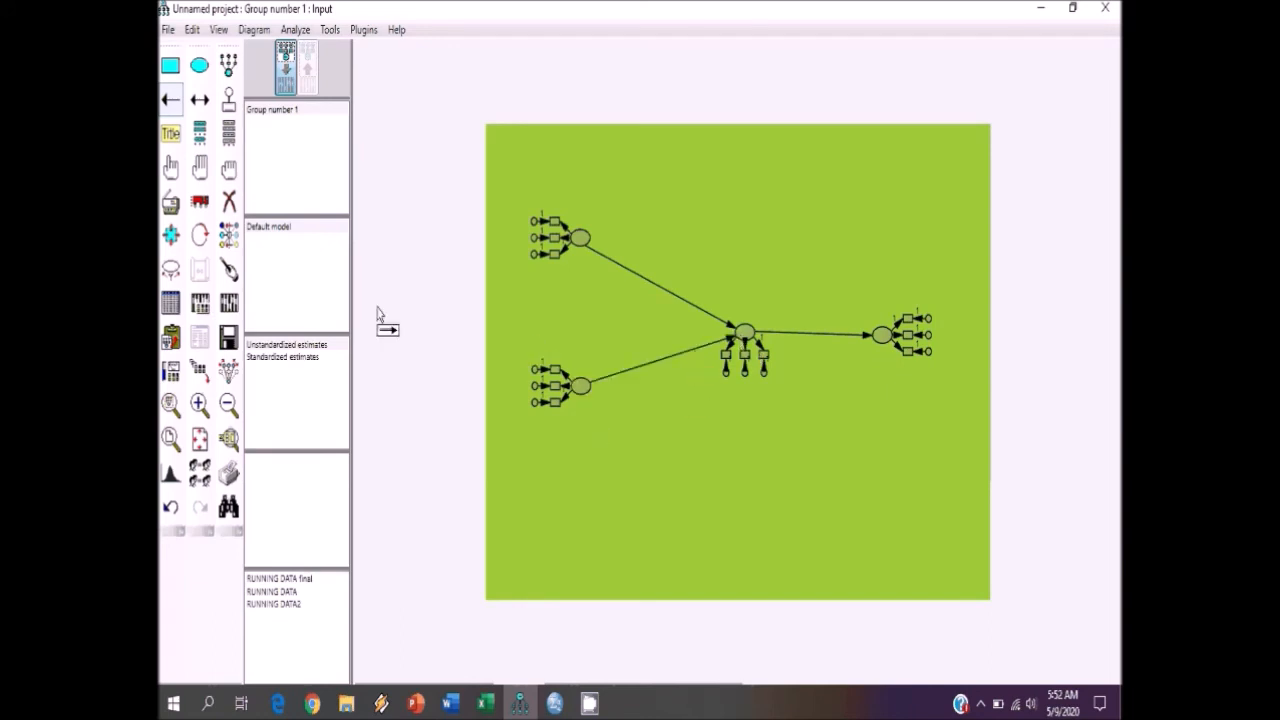
Step: Draw direct single-headed paths from the upper-left and lower-left latent variables to the rightmost latent variable
{"action": "scroll", "coordinate": [626, 291], "scroll_direction": "up", "scroll_amount": 2}
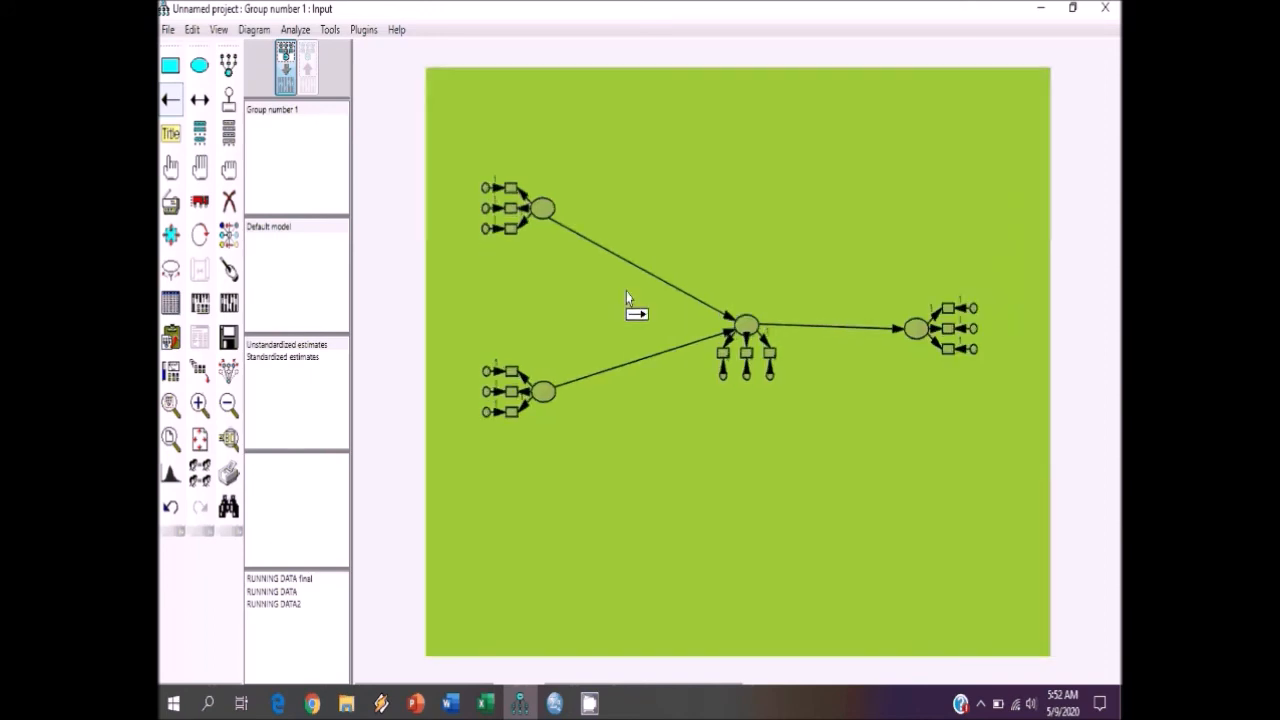
{"action": "scroll", "coordinate": [626, 291], "scroll_direction": "up", "scroll_amount": 2}
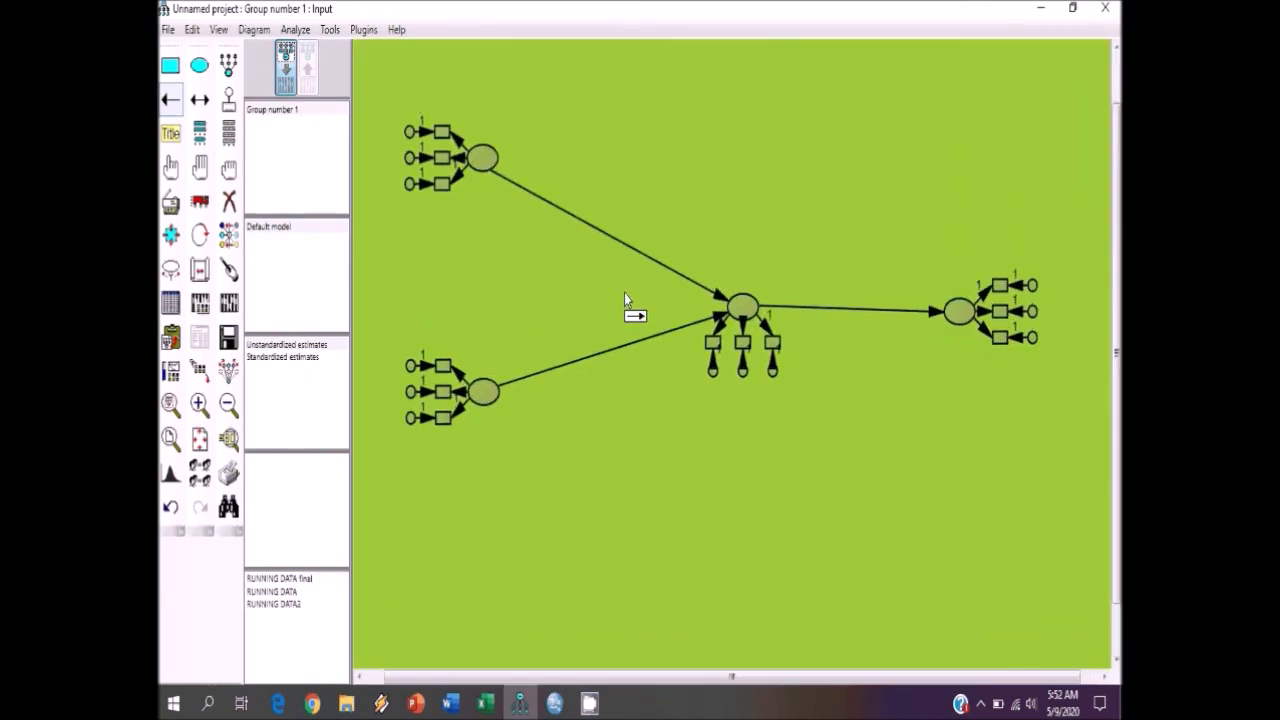
{"action": "scroll", "coordinate": [624, 293], "scroll_direction": "up", "scroll_amount": 2}
{"action": "scroll", "coordinate": [624, 293], "scroll_direction": "down", "scroll_amount": 3}
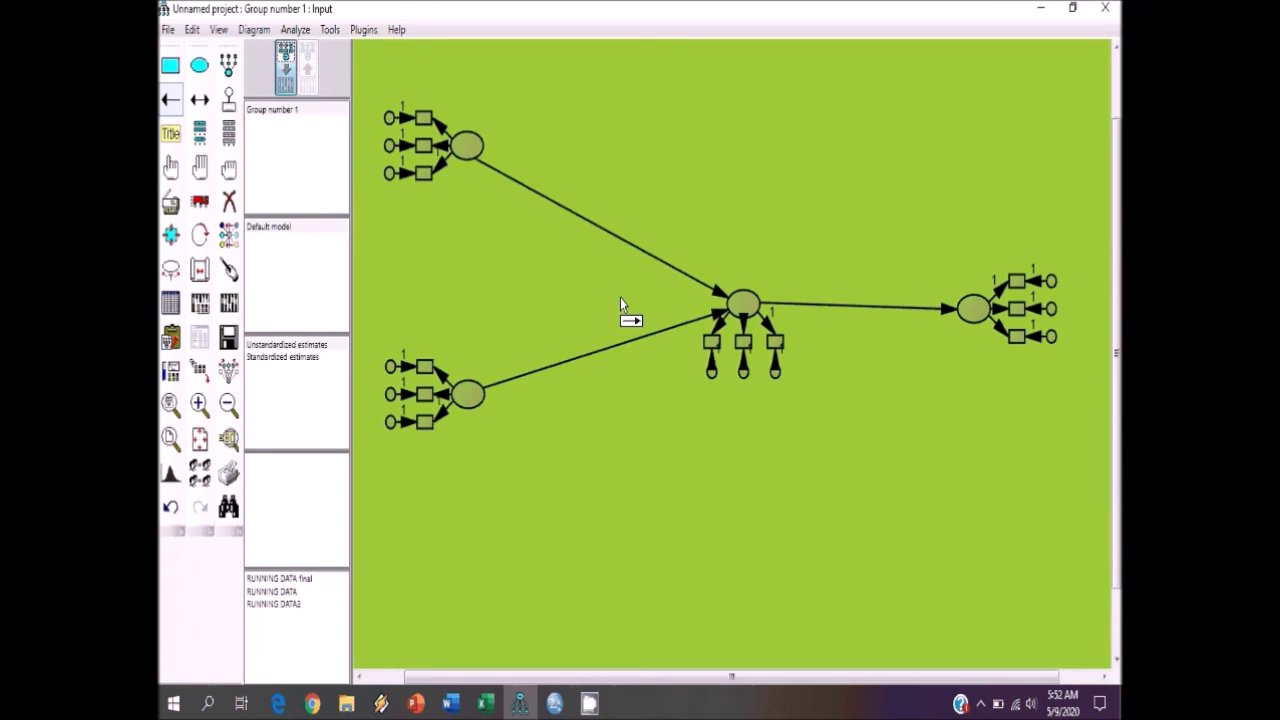
{"action": "scroll", "coordinate": [624, 340], "scroll_direction": "down", "scroll_amount": 2}
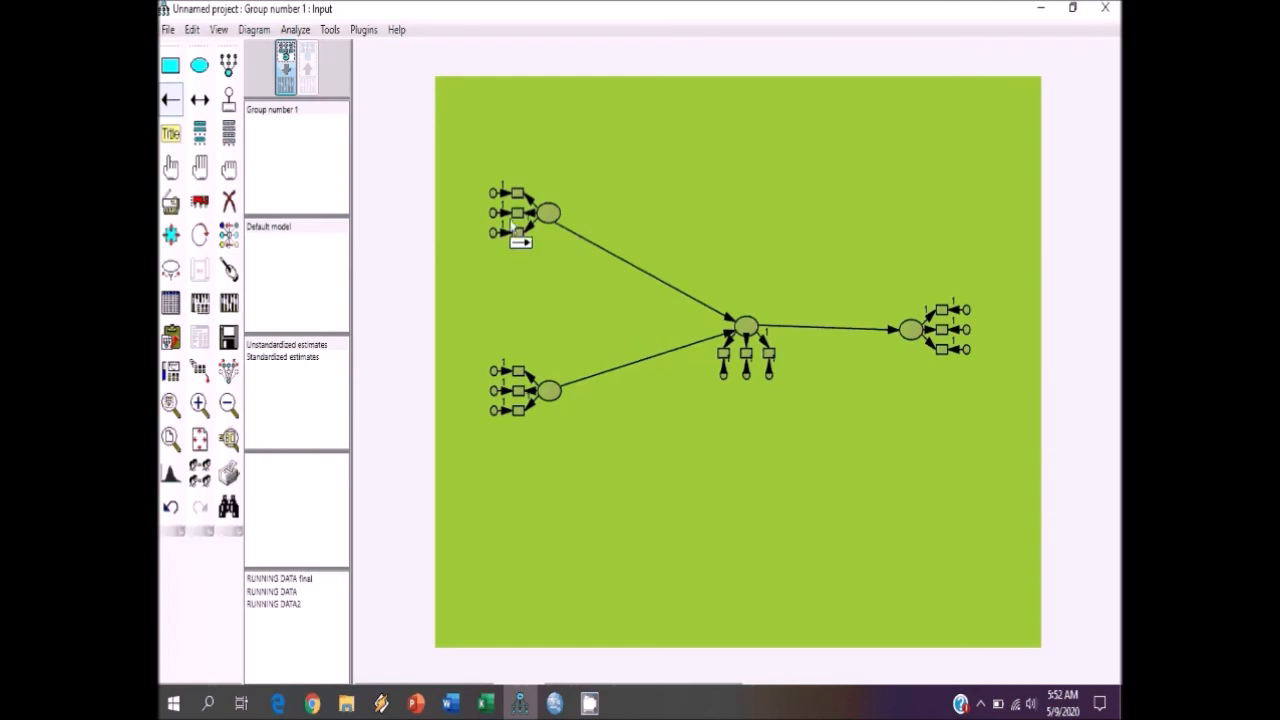
{"action": "left_click_drag", "start_coordinate": [556, 216], "coordinate": [910, 321]}
{"action": "left_click_drag", "start_coordinate": [556, 388], "coordinate": [610, 390]}
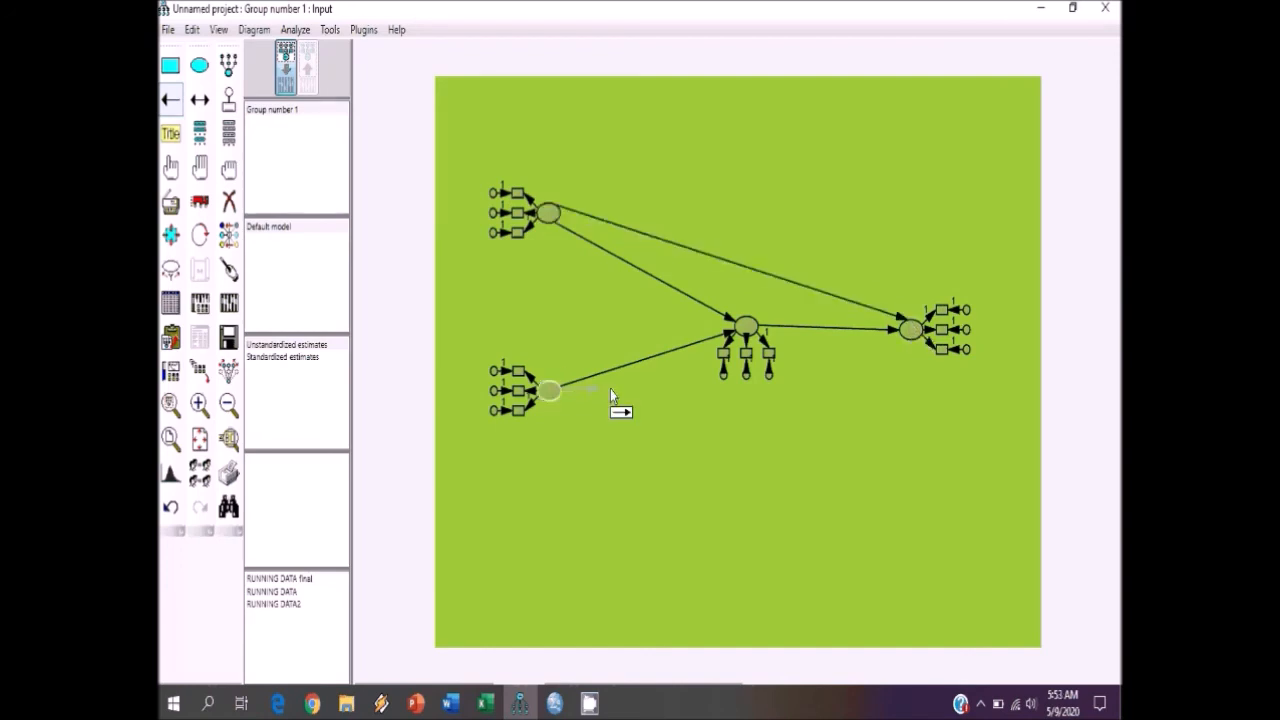
{"action": "left_click_drag", "start_coordinate": [900, 342], "coordinate": [907, 339]}
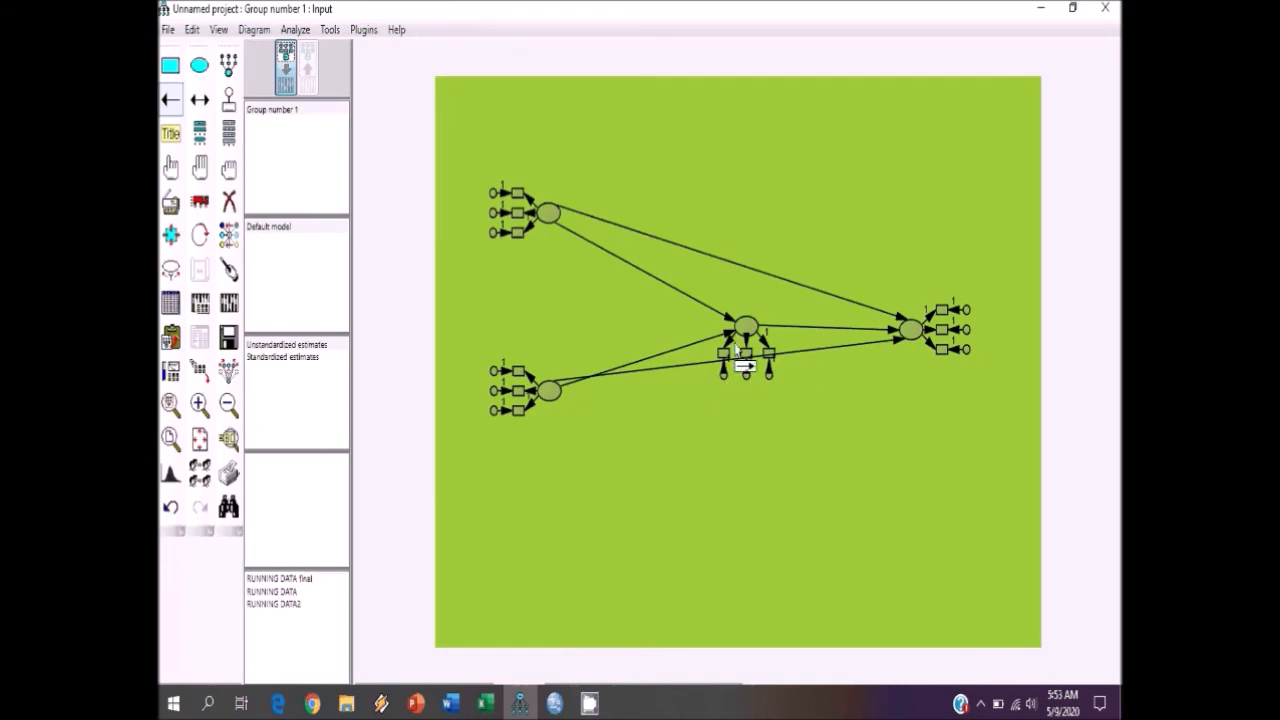
Step: Move the central latent variable's three indicators and error terms down together, and move the error terms slightly further below the indicators
{"action": "left_click", "coordinate": [228, 235]}
{"action": "left_click", "coordinate": [174, 177]}
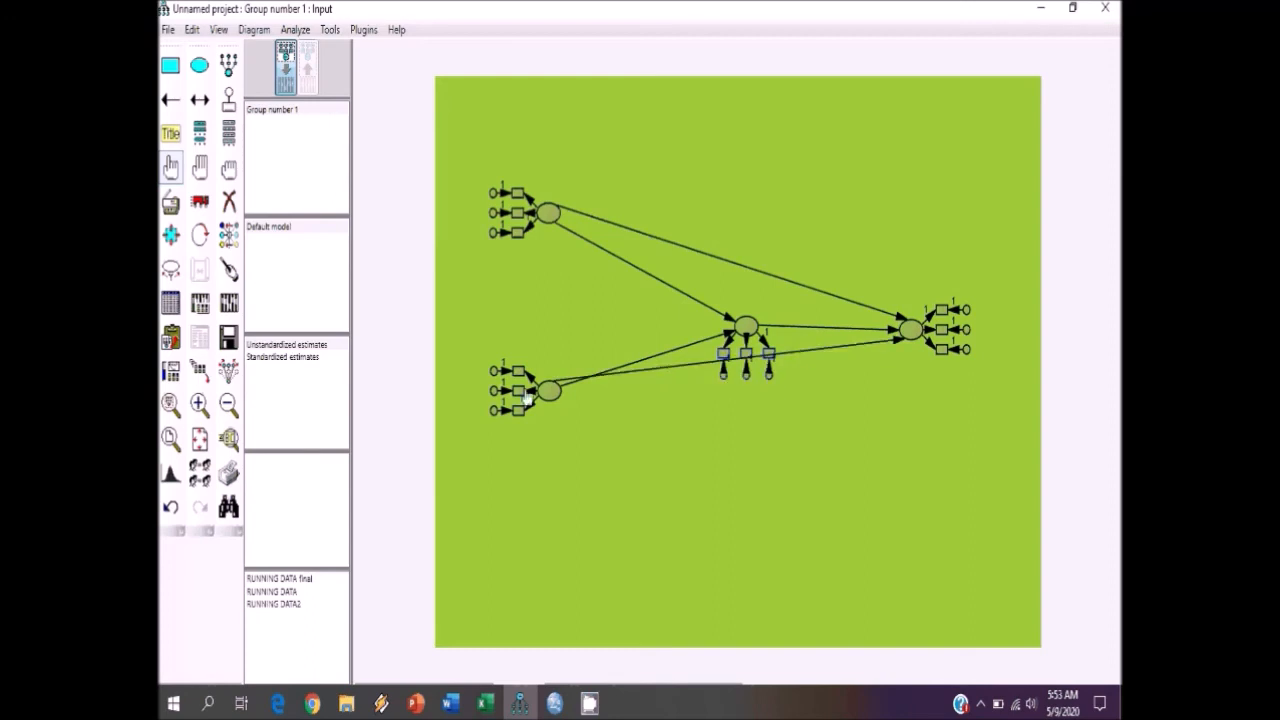
{"action": "left_click", "coordinate": [199, 204]}
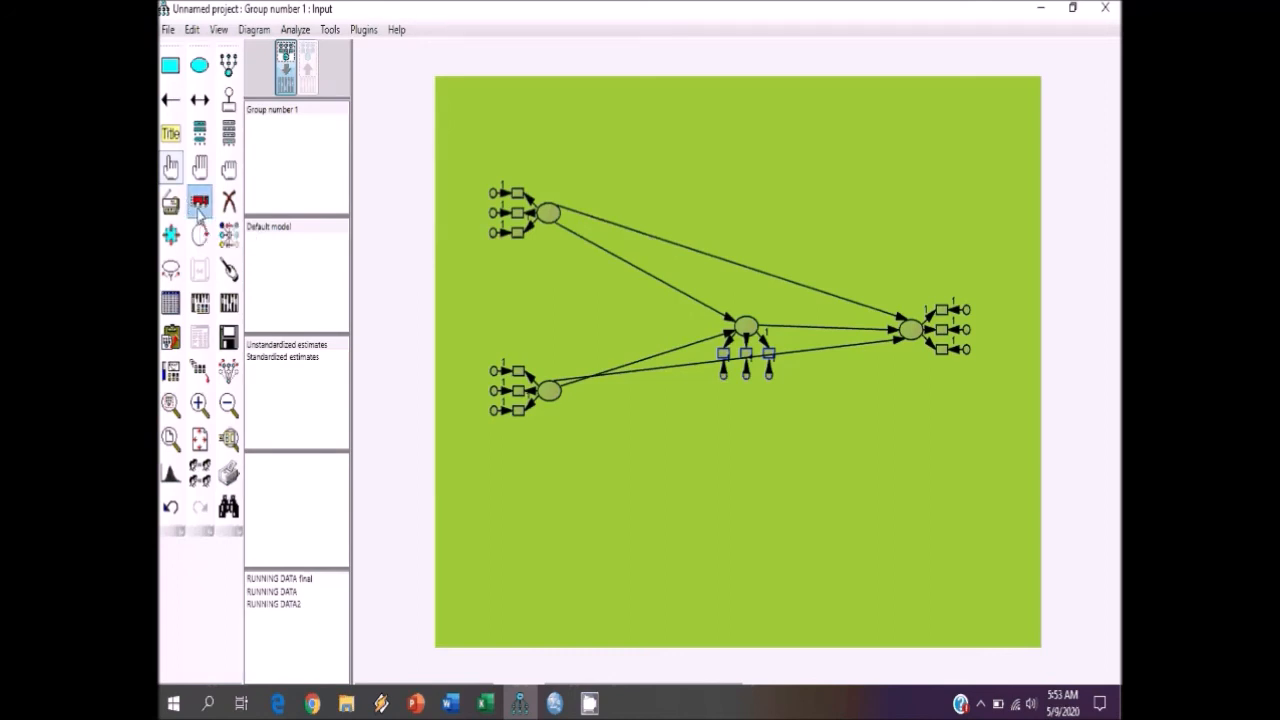
{"action": "left_click_drag", "start_coordinate": [749, 382], "coordinate": [747, 413]}
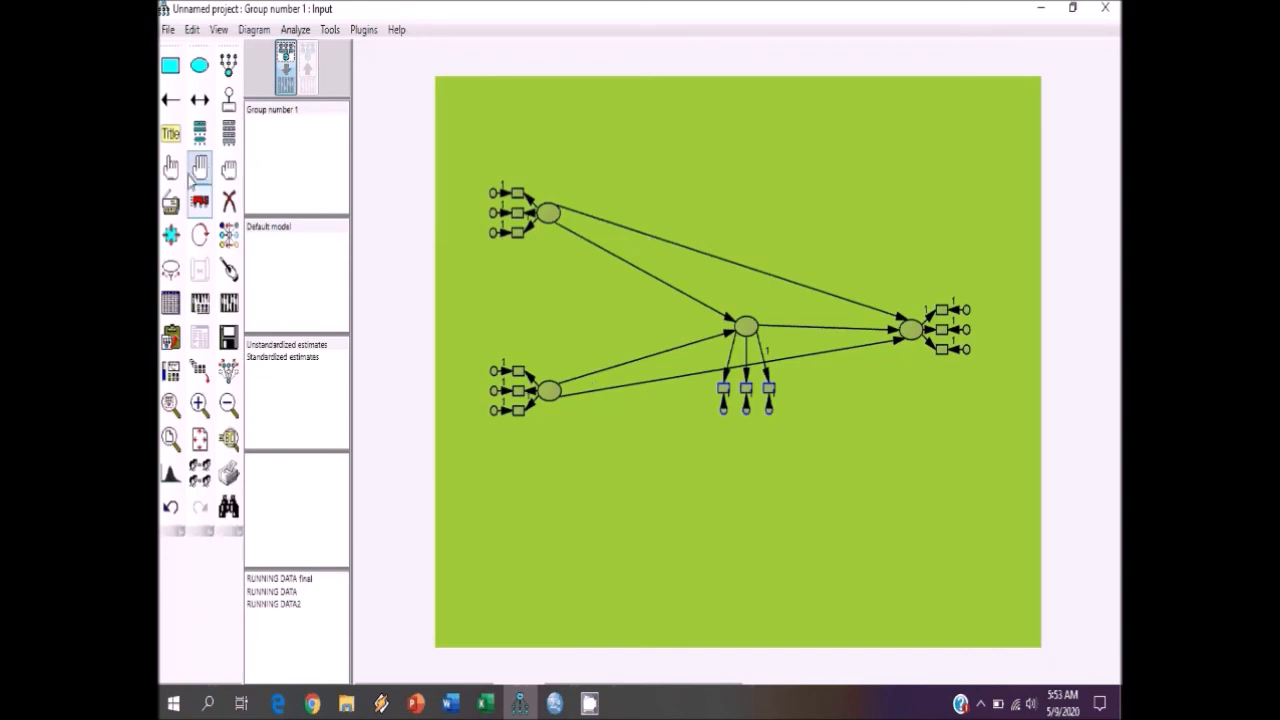
{"action": "left_click", "coordinate": [171, 167]}
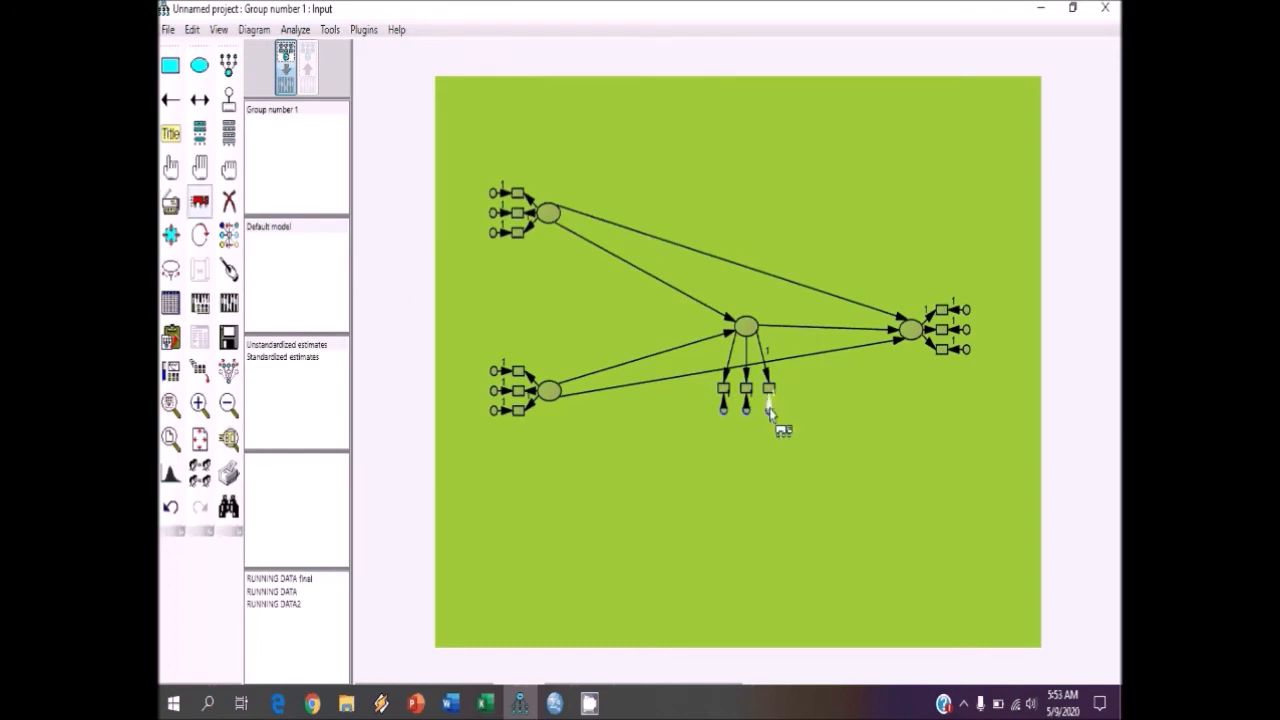
{"action": "left_click_drag", "start_coordinate": [744, 424], "coordinate": [744, 428]}
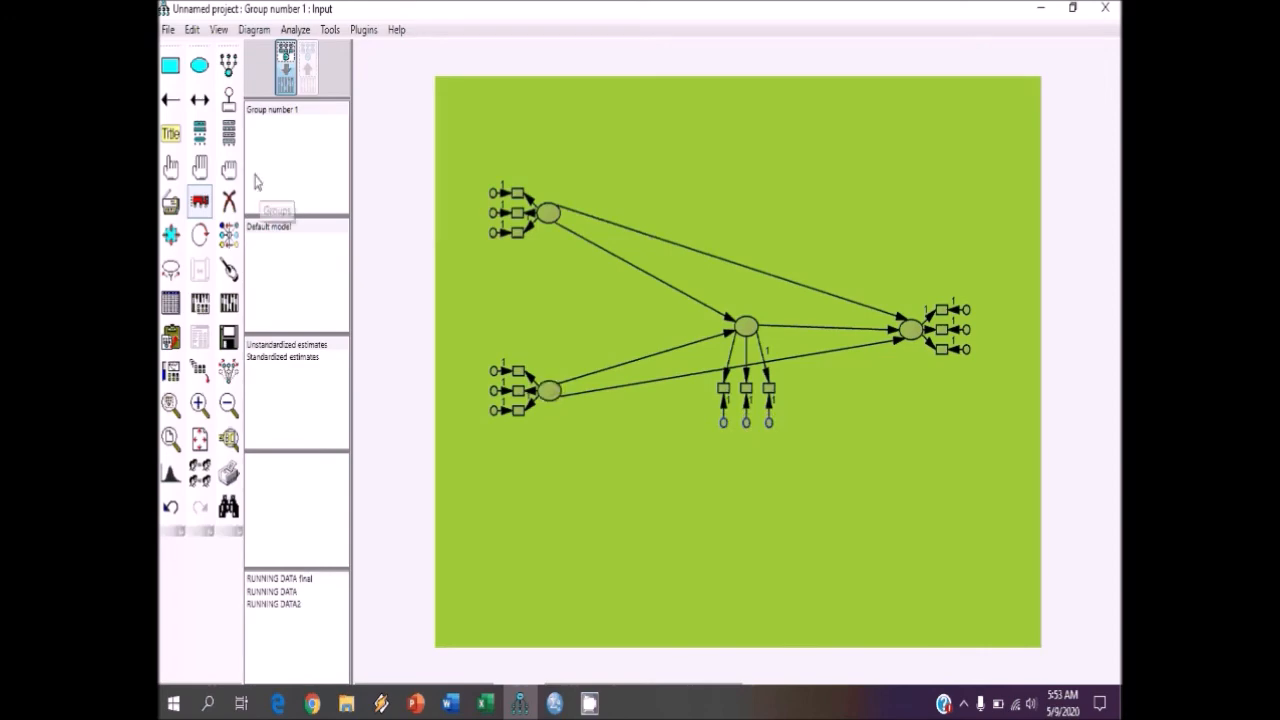